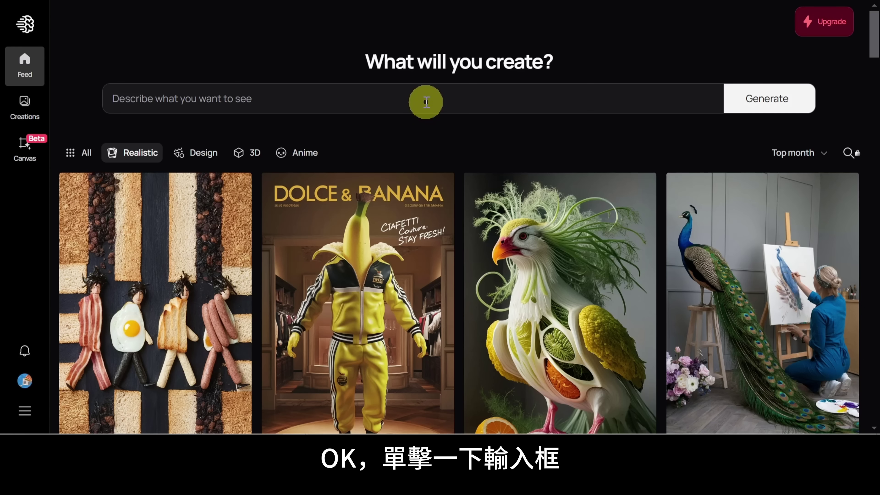
Start the image prompt with "一個皮膚蒼白、腐爛、衣服破爛的女僵尸，穿著紅色的衣服，站在一個陰森的墓地裏".
left_click(426, 102)
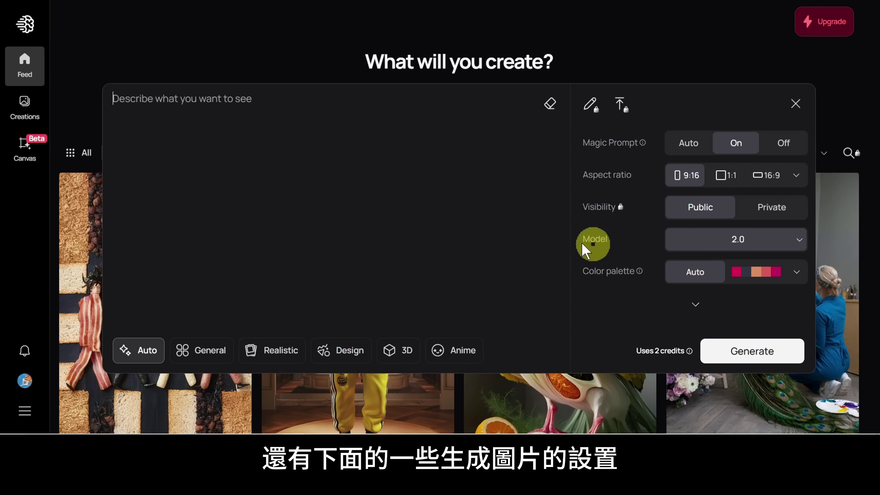
type("yigepifucangbai")
key("space")
type("\\fulan")
key("space")
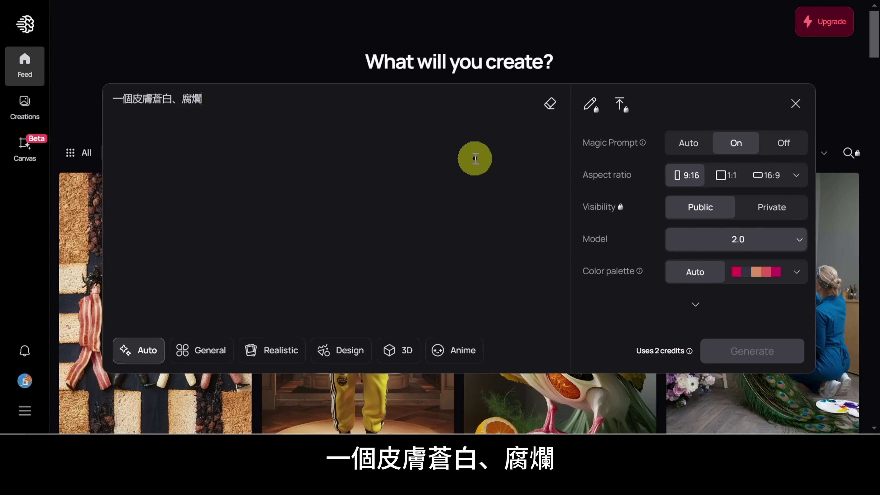
type("\\yifupolande")
key("space")
type("nvjiangshi")
key("space")
type(",chuanzhehongsedeyifu")
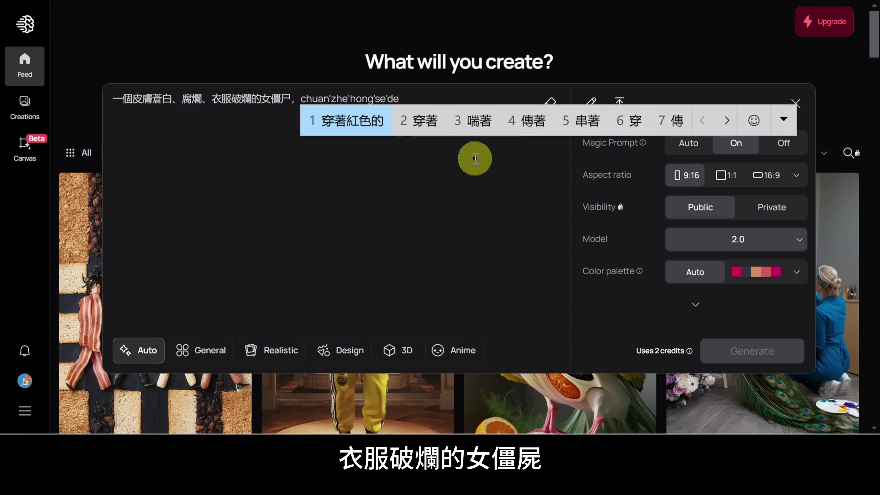
key("space")
type(",zhanzaiyigeyinsendemudili")
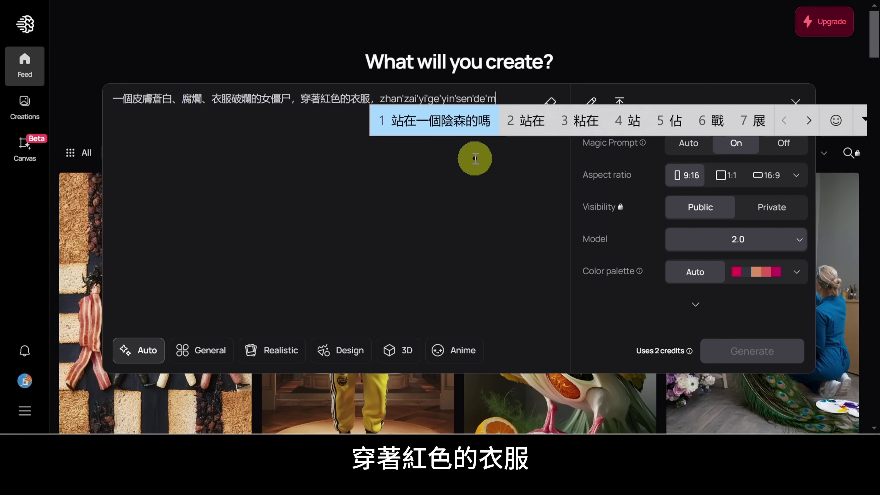
key("space")
Continue the prompt with "。她拿著一個巨大的雕刻南瓜，帶著邪惡的笑容，周圍是薄霧和詭異的陰影".
type(".tanazheyigejudadediaokenangua")
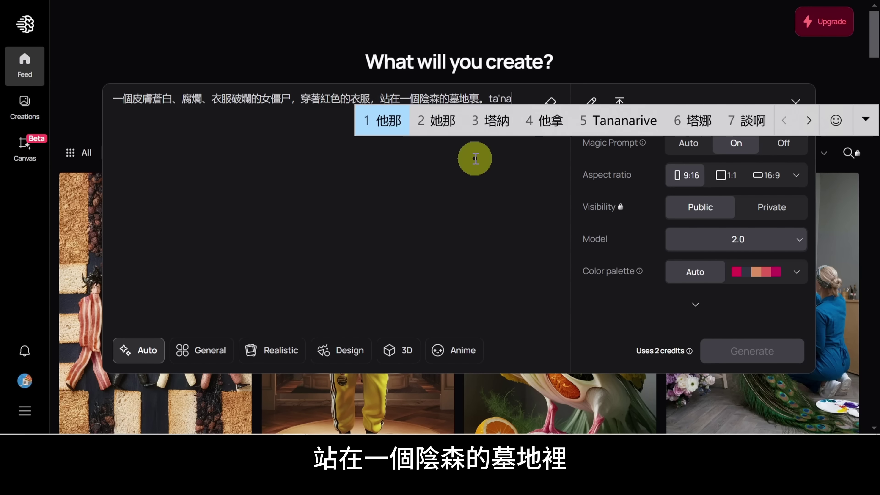
key("space")
type(",daizhexieedexiaorong")
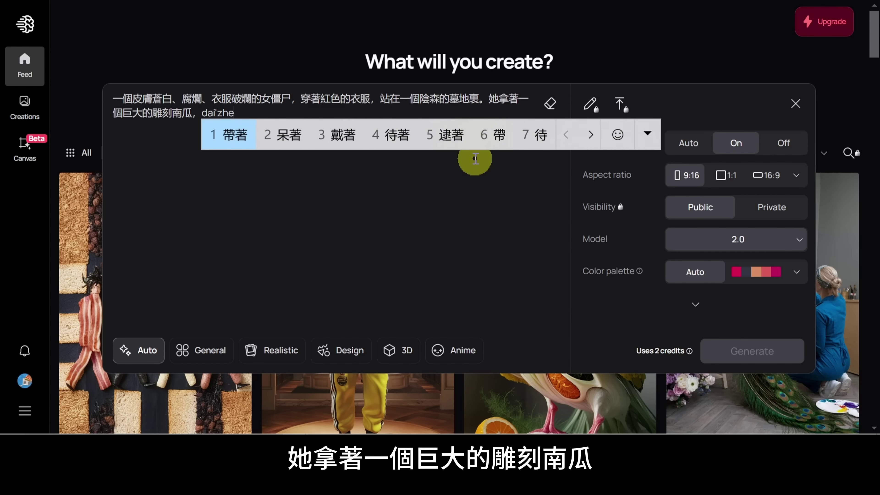
key("space")
type(",zhouweishi")
key("space")
type("bowuheguiyideyinying")
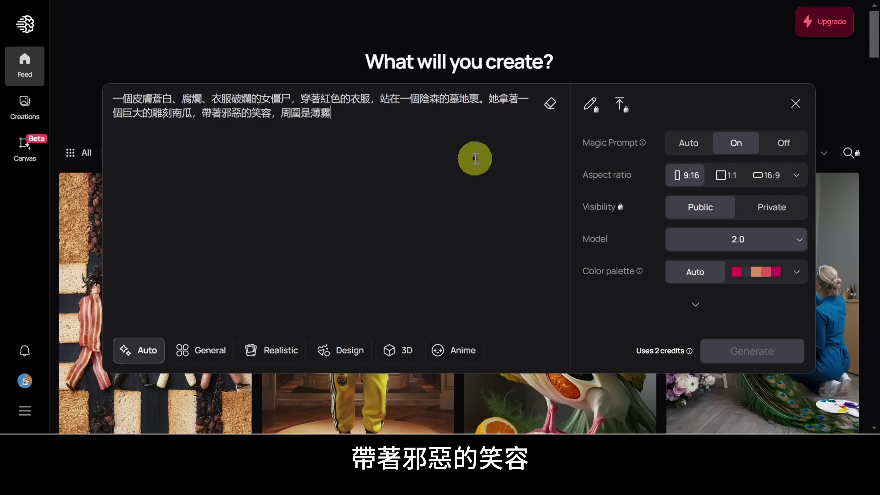
key("space")
Finish the prompt with "。滿月投下不祥的光芒，照亮了她怪異的容貌和他周圍的萬聖節裝飾品。".
type(".manyuetouxia")
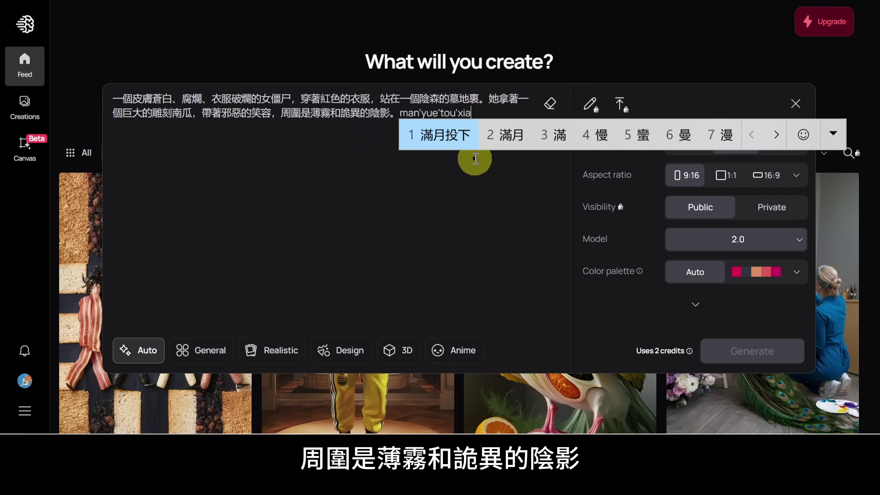
type("buxiangdeguangmang")
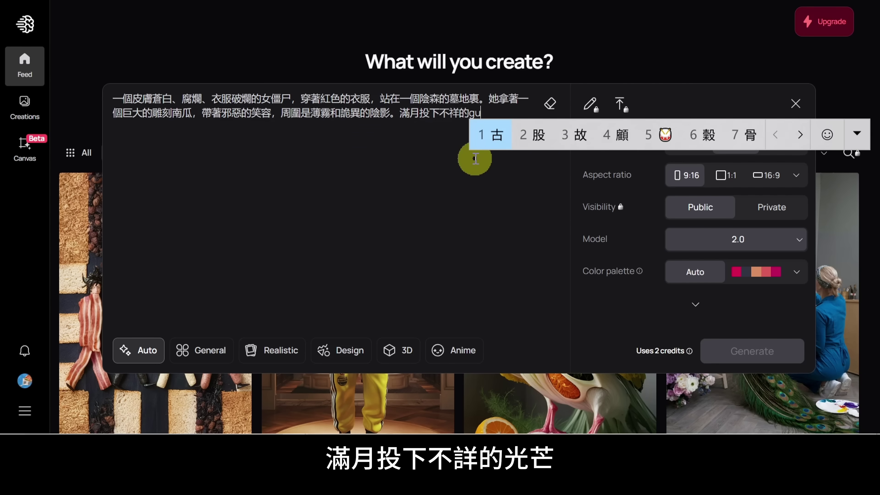
key("space")
type(",zhaoliangle")
key("space")
type("ta2guaiyiderongmao")
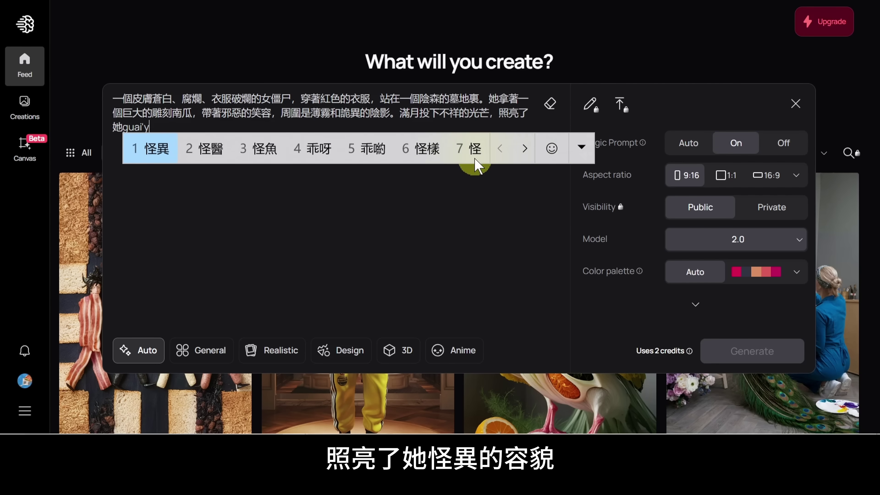
key("space")
type("hetazhouweidewanshengjie")
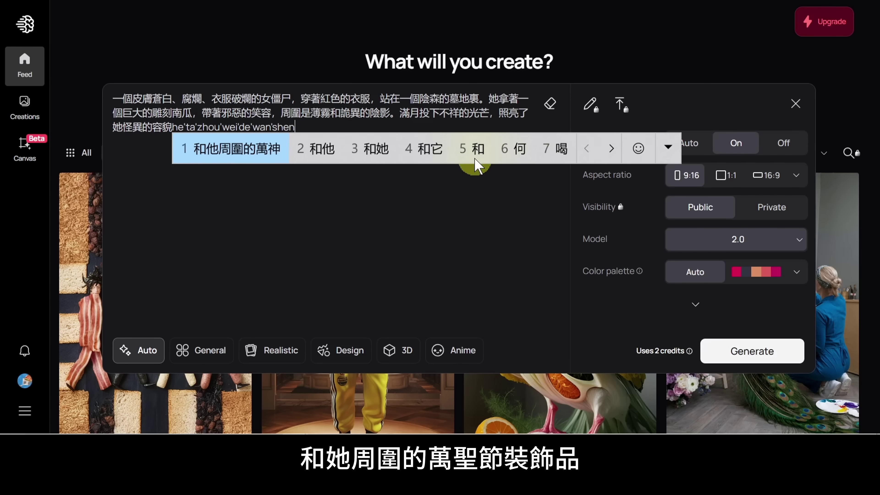
type("zhuangshipin")
key("space")
type(".")
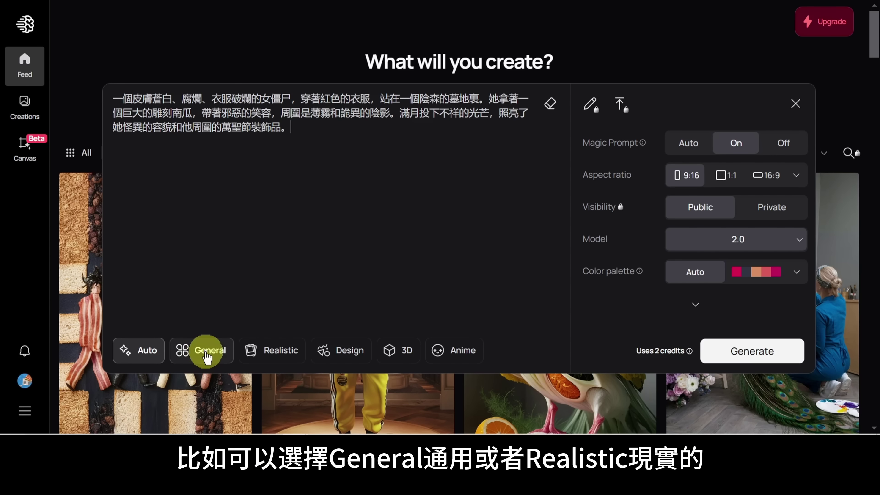
Configure the generation with the Realistic style, Magic Prompt off, a 16:9 aspect ratio and model 2.0.
left_click(281, 360)
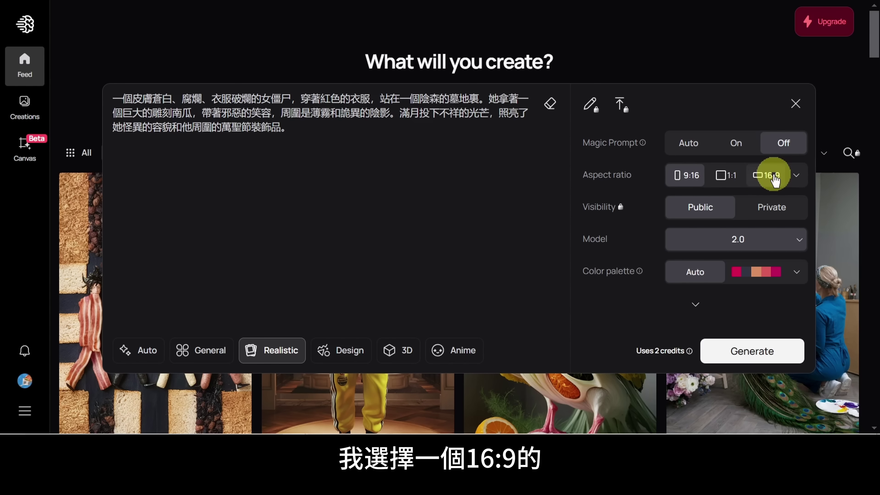
left_click(790, 176)
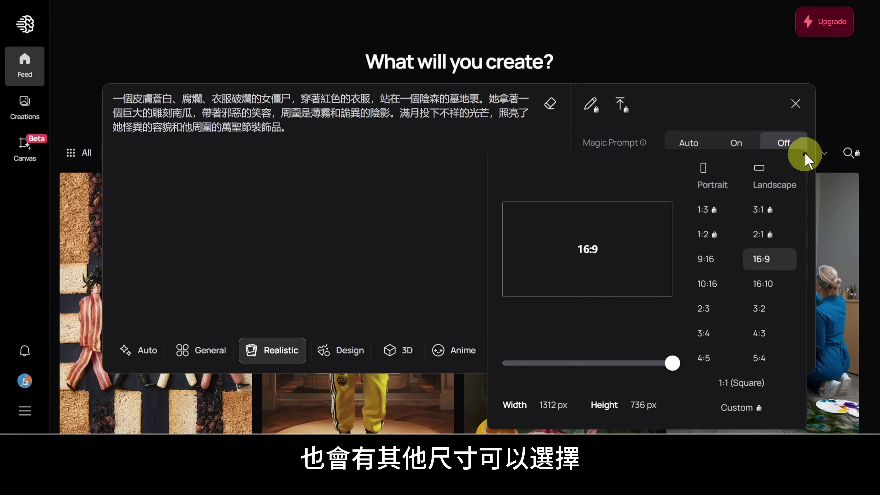
left_click(814, 133)
left_click(733, 240)
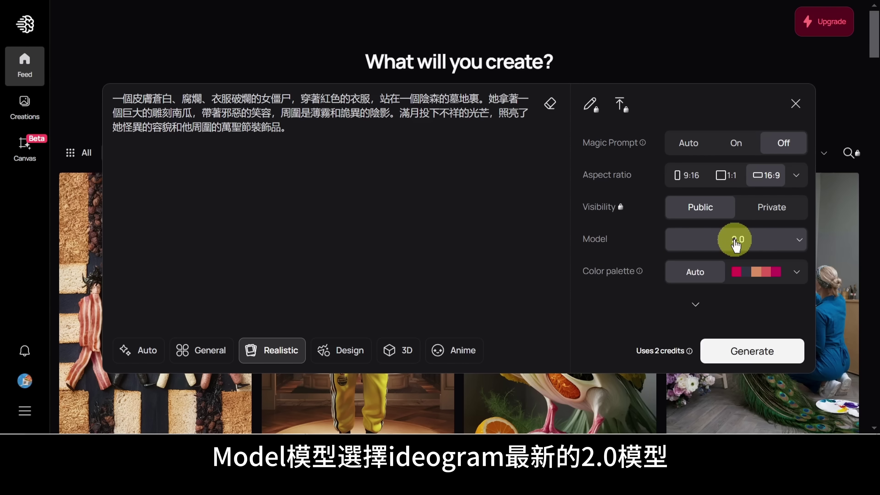
left_click(627, 257)
Leave the color palette on Auto after checking the presets, and generate the images.
mouse_move(586, 284)
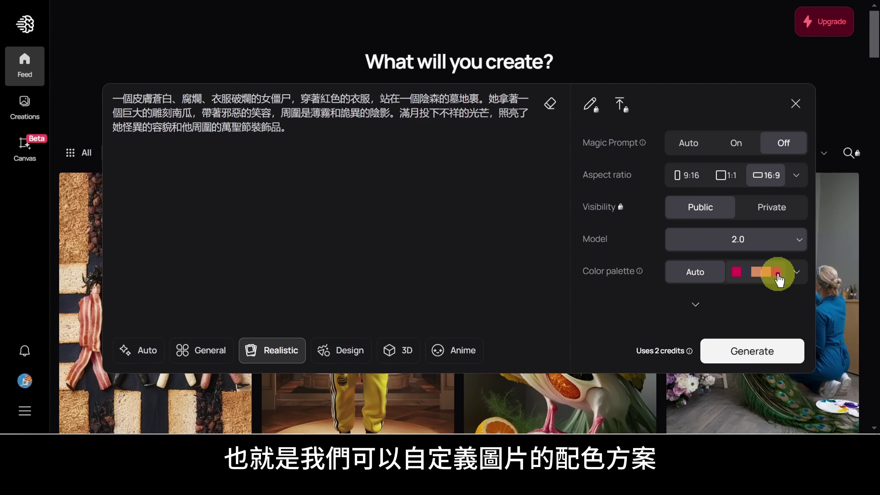
left_click(795, 274)
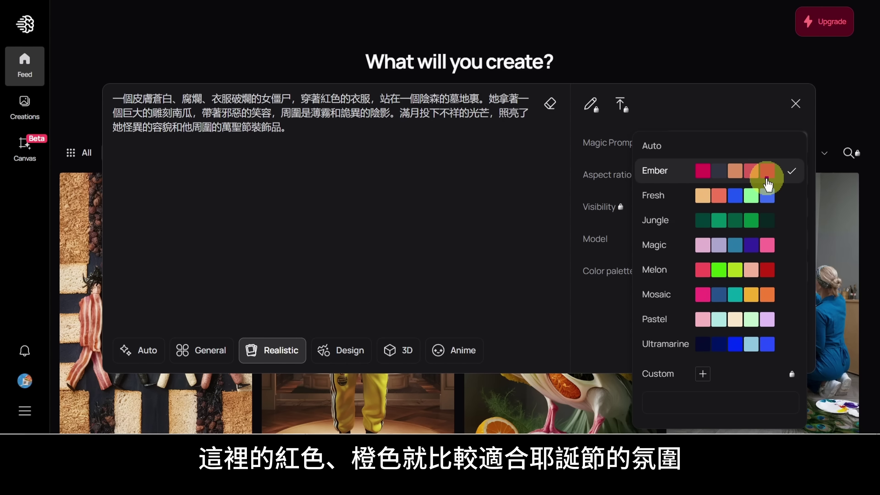
left_click(757, 151)
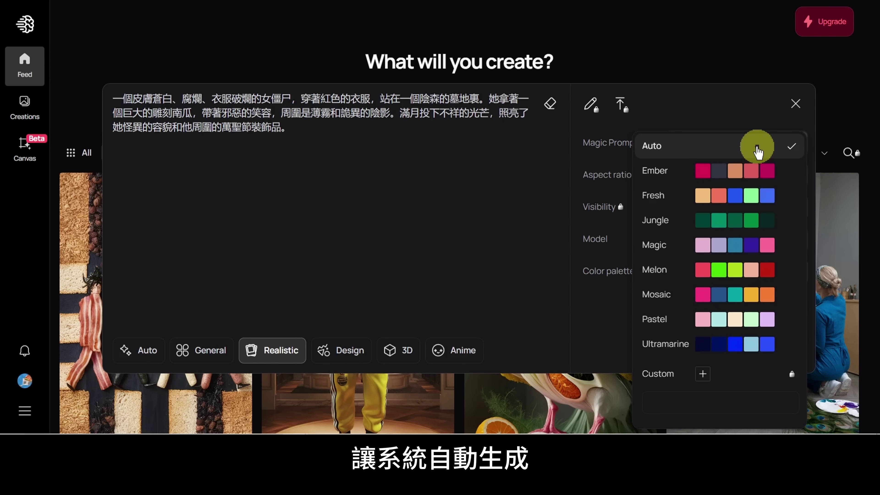
left_click(751, 98)
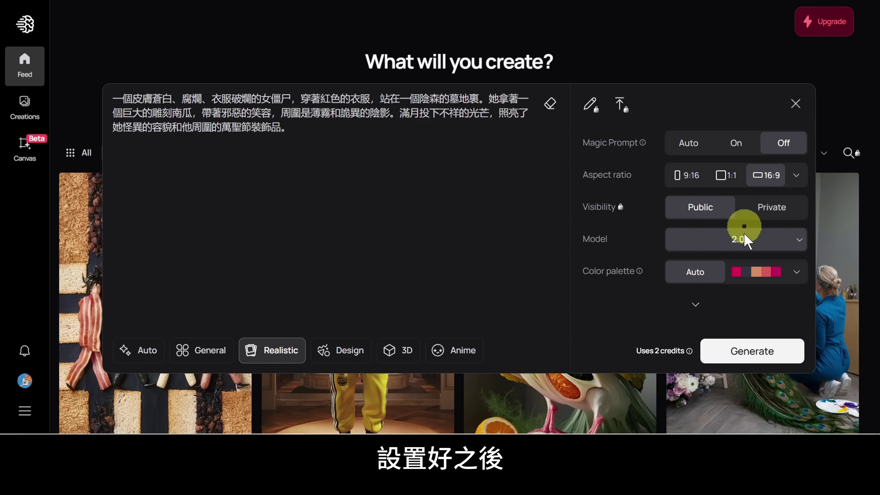
left_click(752, 350)
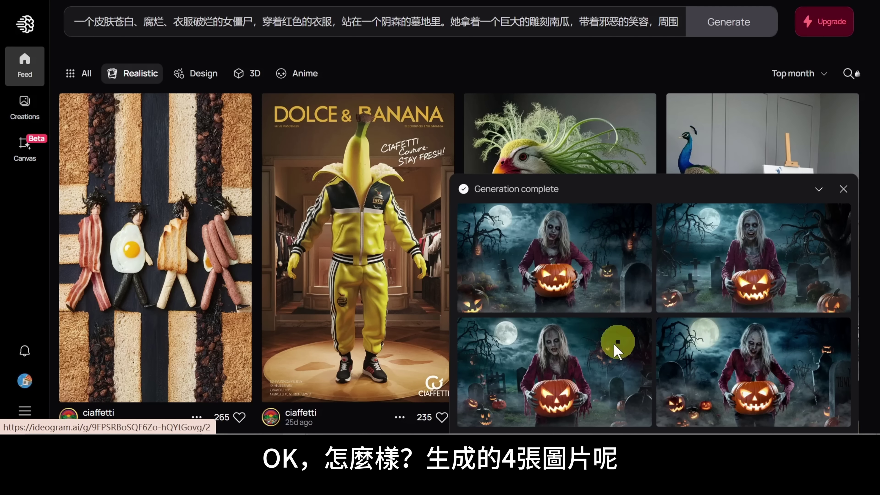
Open the generated zombie images, compare all four variants and return to the second one.
left_click(601, 255)
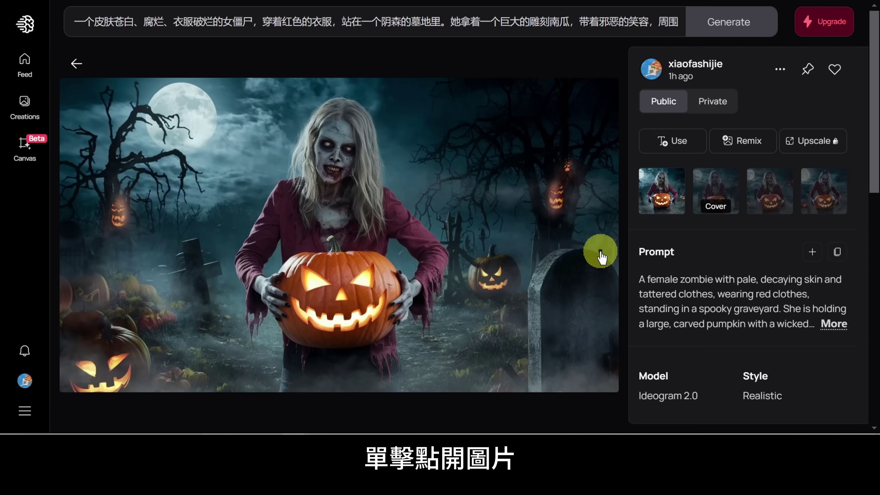
left_click(711, 200)
left_click(764, 198)
left_click(817, 195)
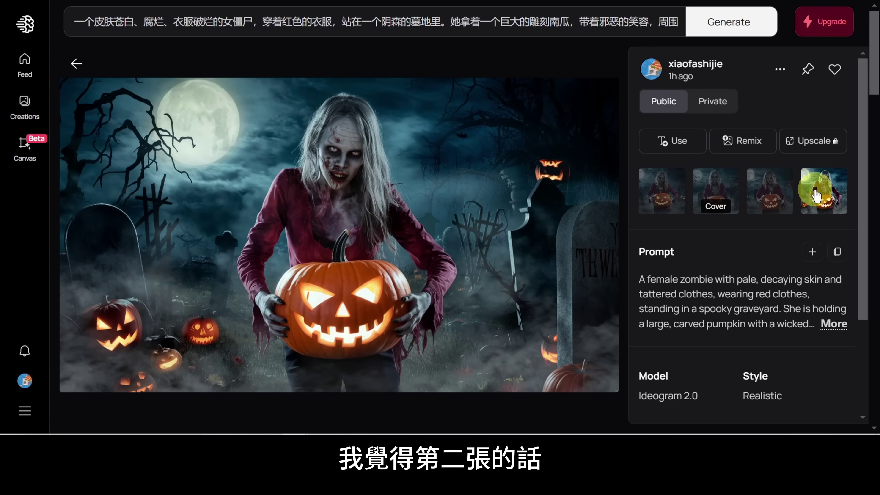
left_click(728, 189)
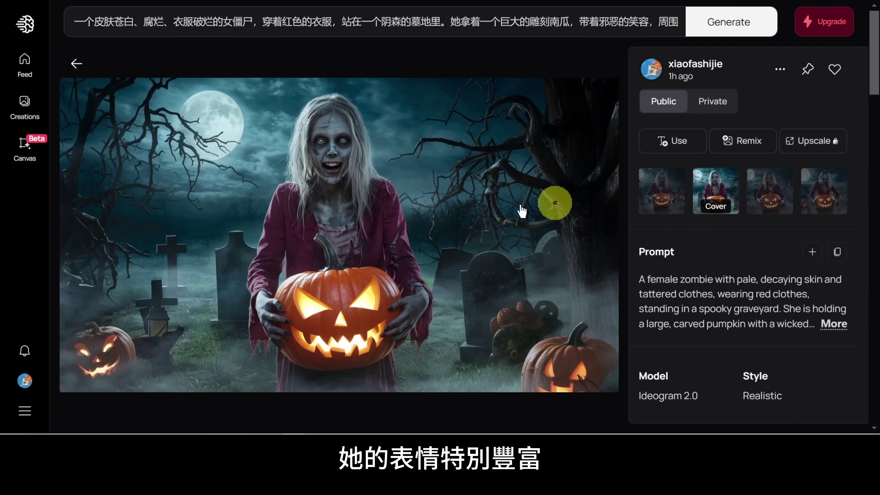
Download the second zombie image as a JPEG (70% quality).
left_click(778, 78)
left_click(705, 284)
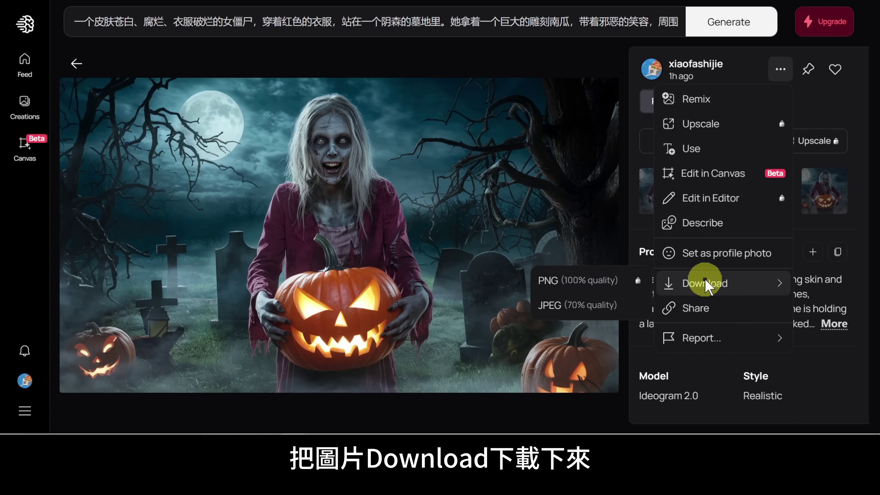
left_click(614, 299)
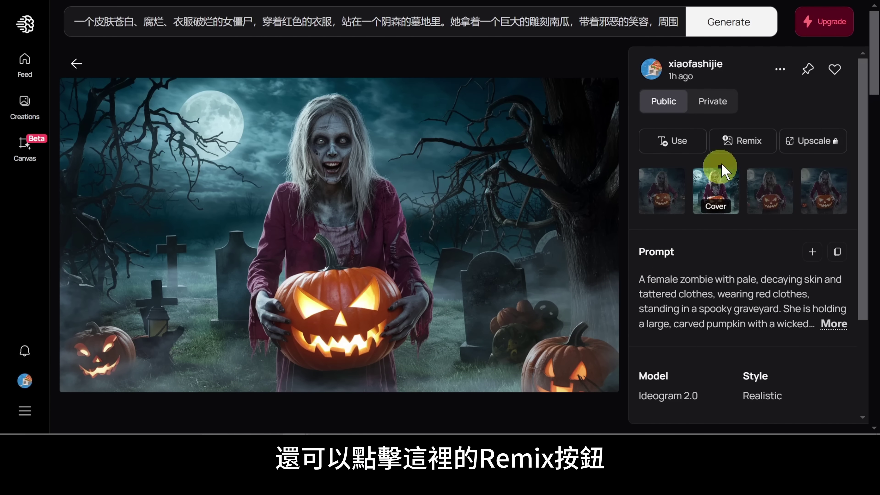
Remix the image in Realistic style with the new prompt "一个皮肤苍白、腐烂、衣服破烂的女人，穿着红色的衣服，走到古老的城堡門口，她的背影拿著一把鋒利的鐮刀，满月投下不祥的光芒，她的周围是万圣节装饰品和詭異的路燈，蝙蝠在空中飛翔。".
left_click(750, 149)
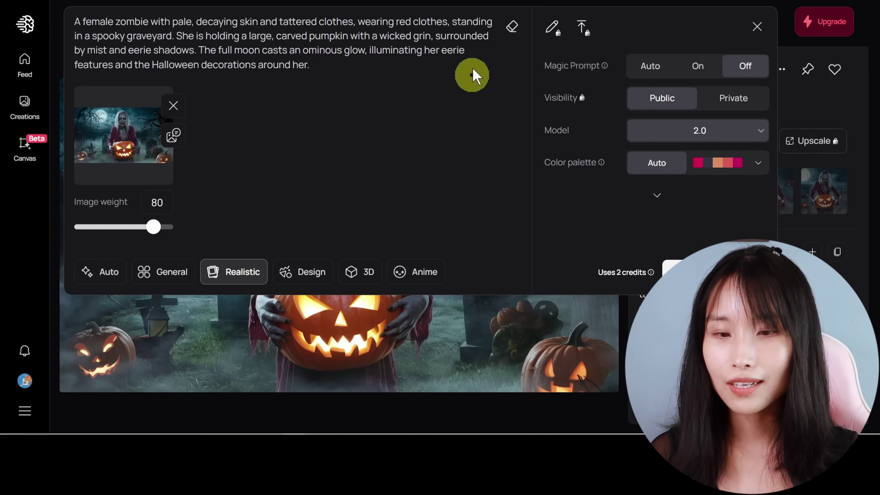
left_click(511, 30)
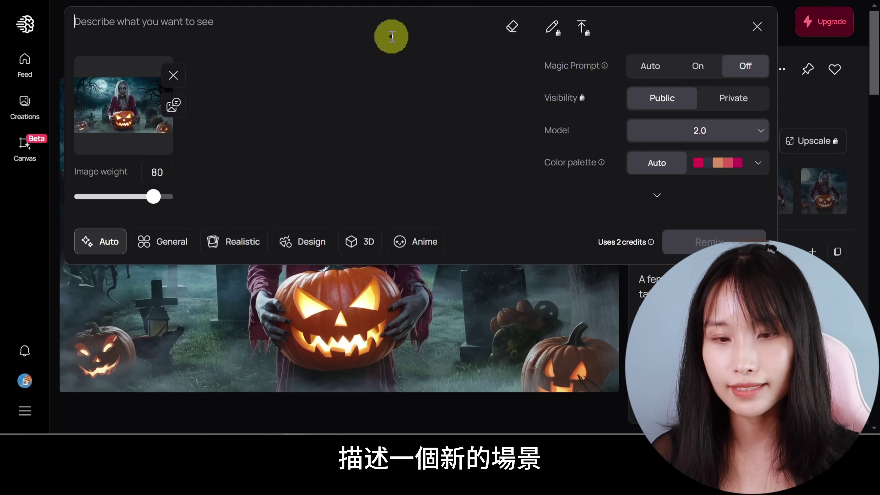
type("一个皮肤苍白、腐烂、衣服破烂的女人，穿着红色的衣服，走到古老的城堡門口，她的背影拿著一把鋒利的鐮刀，满月投下不祥的光芒，她的周围是万圣节装饰品和詭異的路燈，蝙蝠在空中飛翔。")
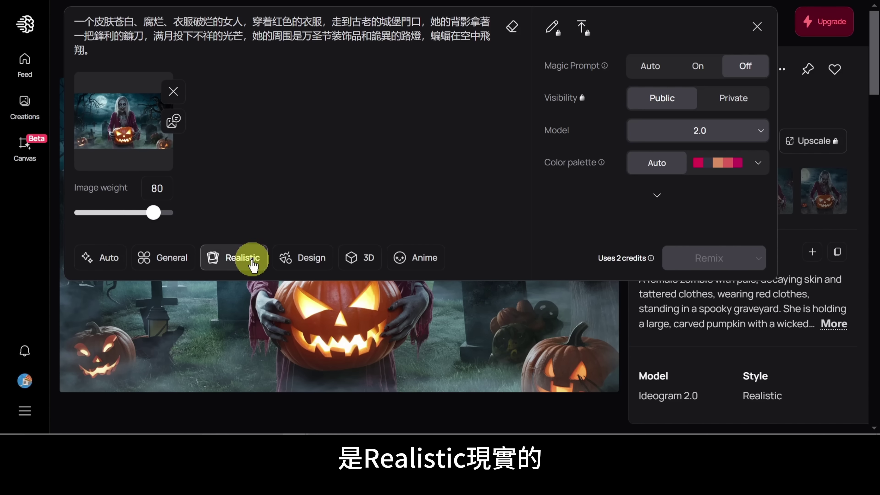
left_click(253, 266)
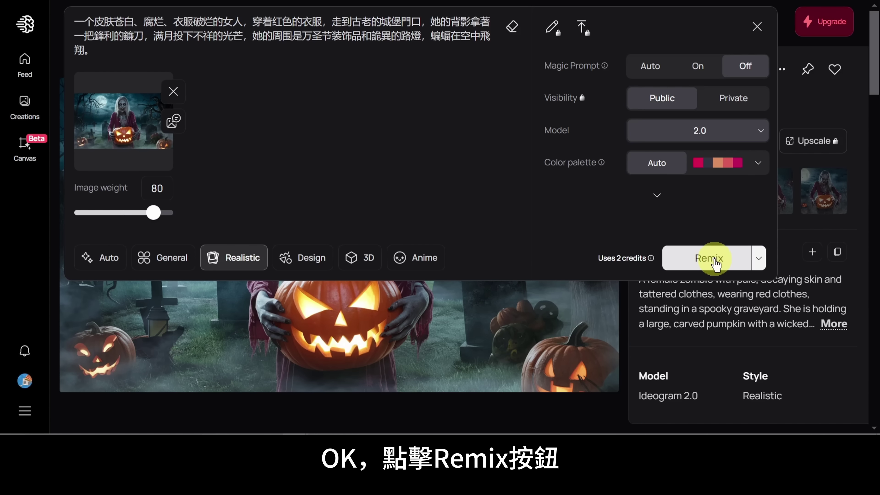
left_click(709, 258)
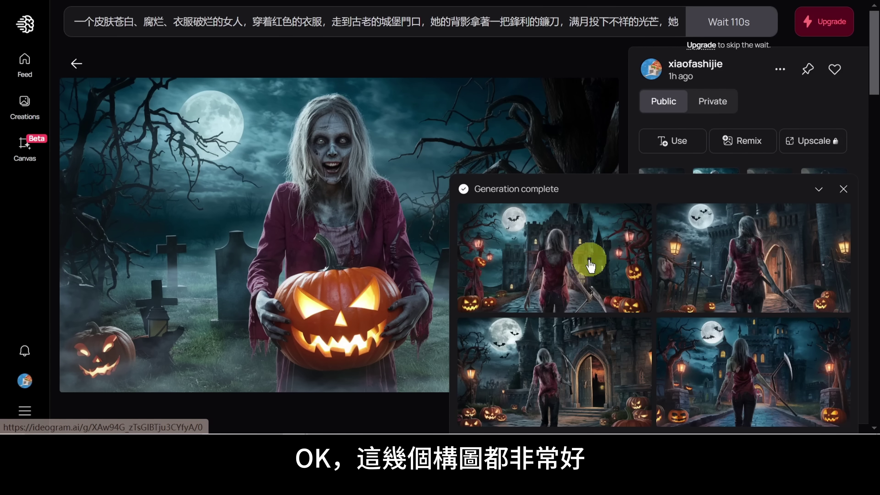
Open the remixed castle images, compare all four variants and return to the third one.
left_click(589, 259)
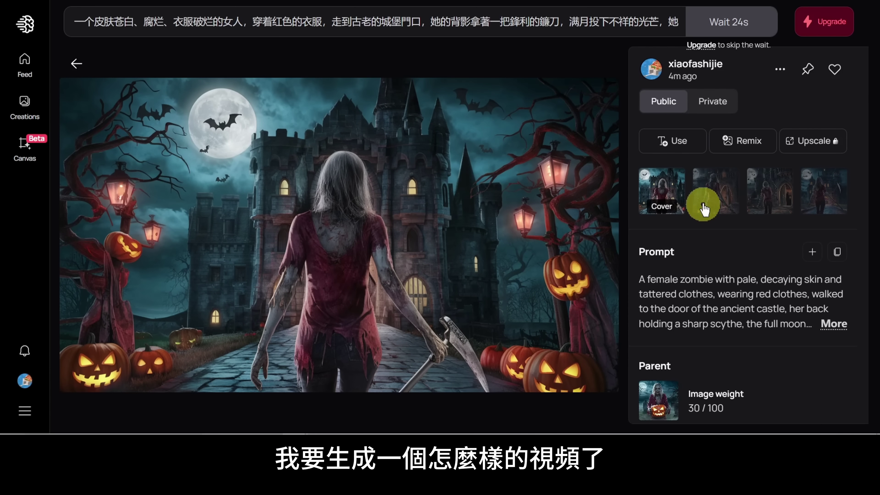
left_click(709, 203)
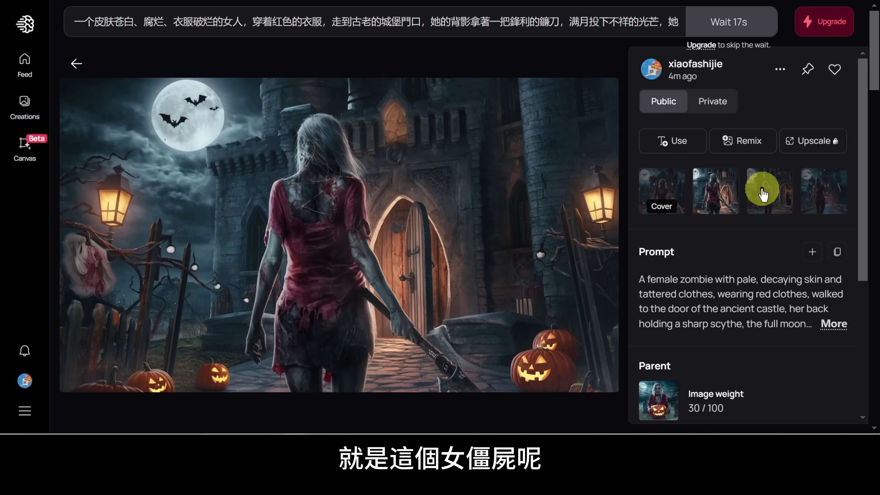
left_click(763, 194)
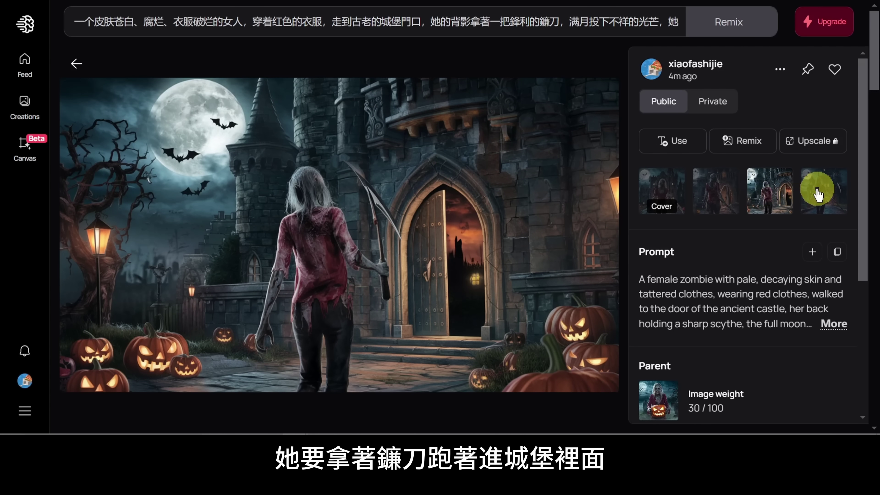
left_click(818, 194)
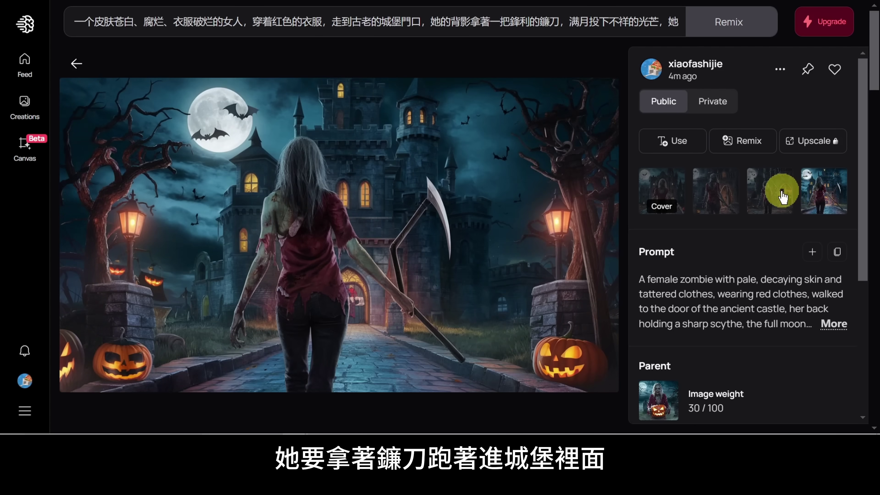
left_click(780, 191)
Download the third, second and first castle images as JPEG files (70% quality).
left_click(780, 69)
mouse_move(715, 286)
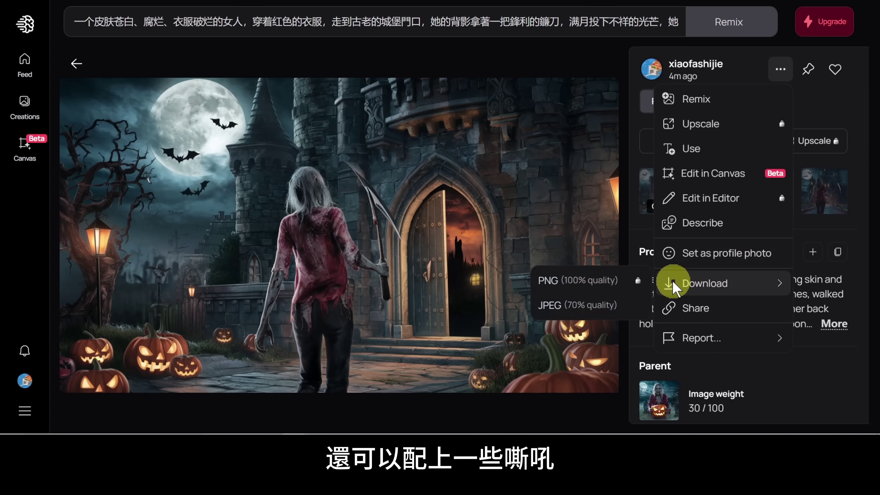
left_click(610, 305)
left_click(711, 197)
left_click(780, 69)
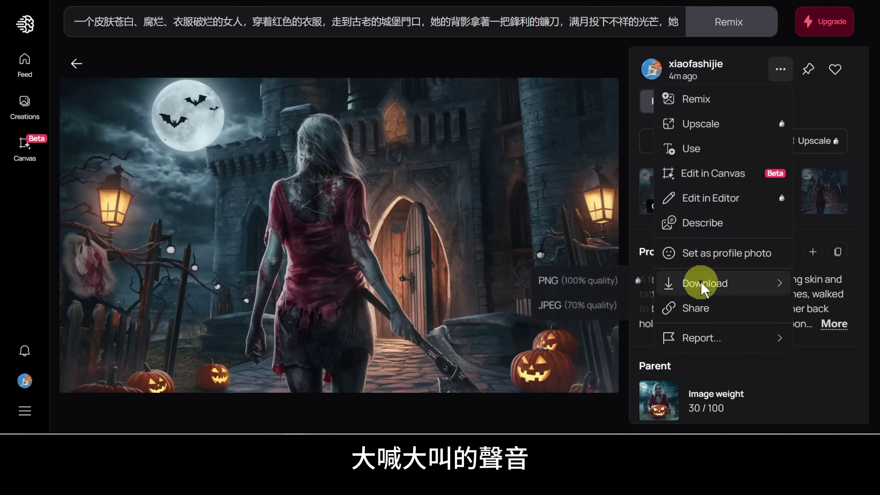
left_click(612, 305)
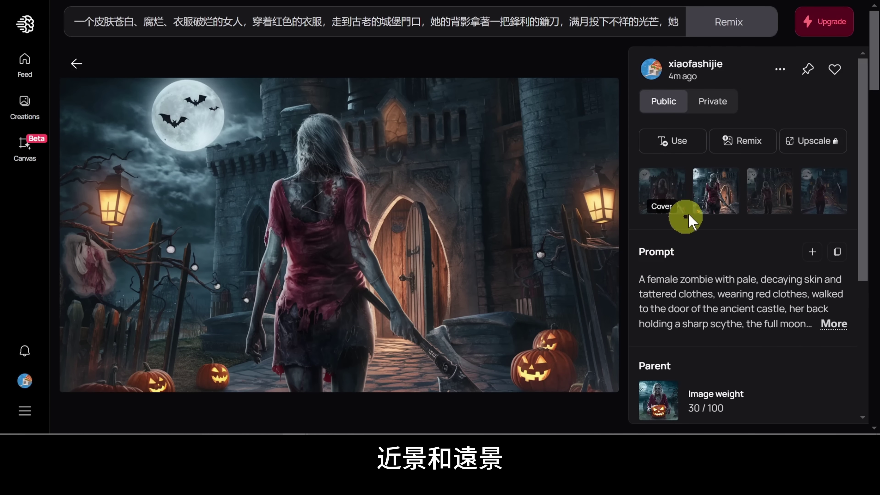
left_click(673, 196)
left_click(780, 69)
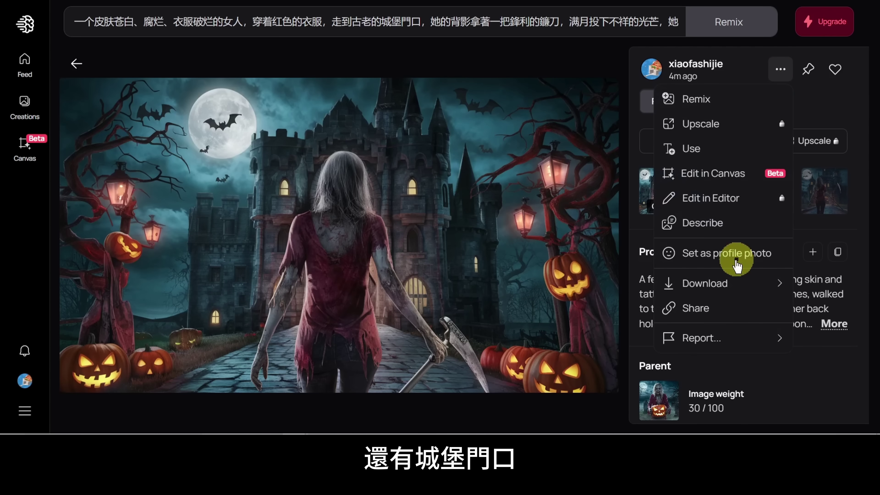
mouse_move(657, 284)
left_click(627, 303)
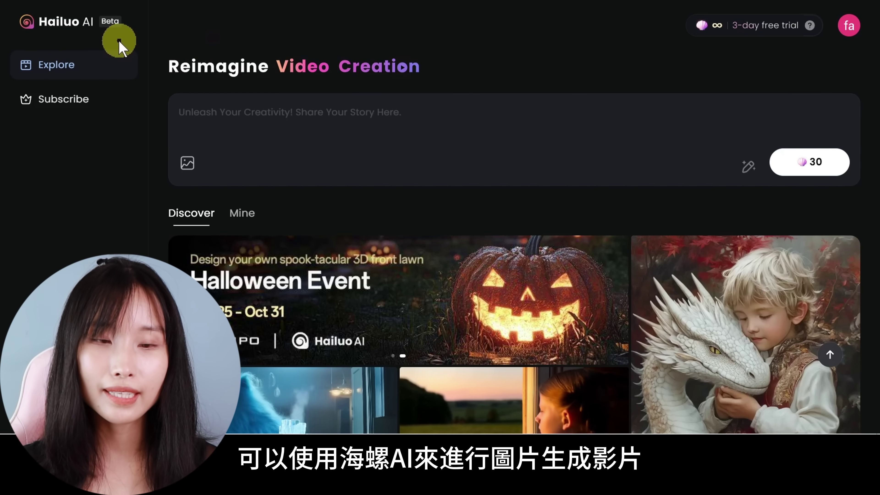
Switch to Hailuo AI and upload the downloaded image of the zombie holding a pumpkin as the video's source image.
left_click(192, 169)
left_click(157, 58)
left_click(335, 225)
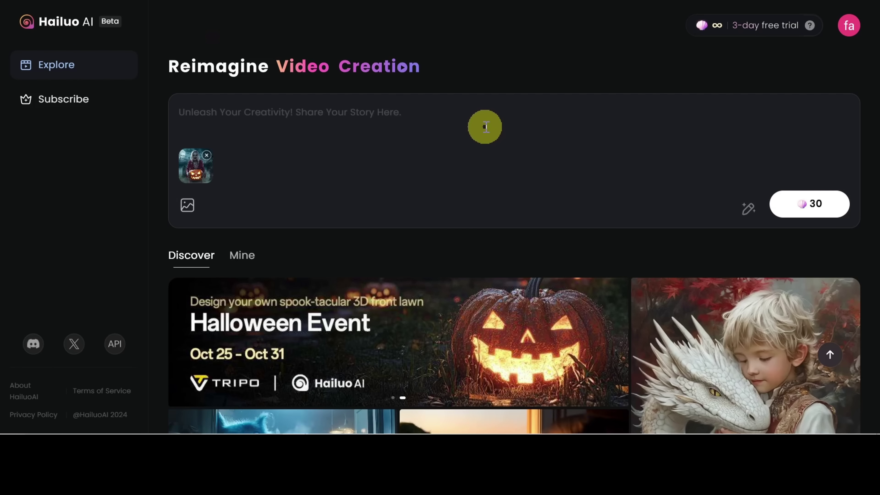
Enter the video prompt "她有一個大大的、邪惡的微笑，煙從南瓜裏冒出來，燈光閃爍，她舉起南瓜".
type("tayouyigedada")
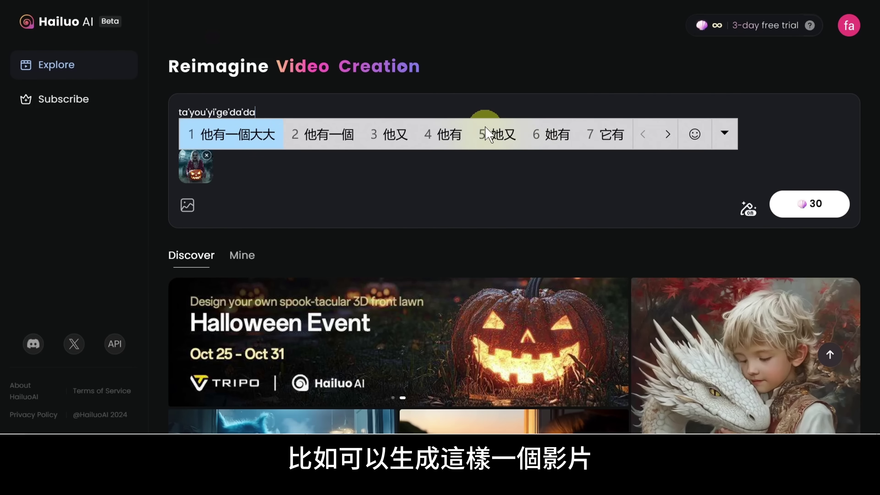
type("de,xiedeweixiao,")
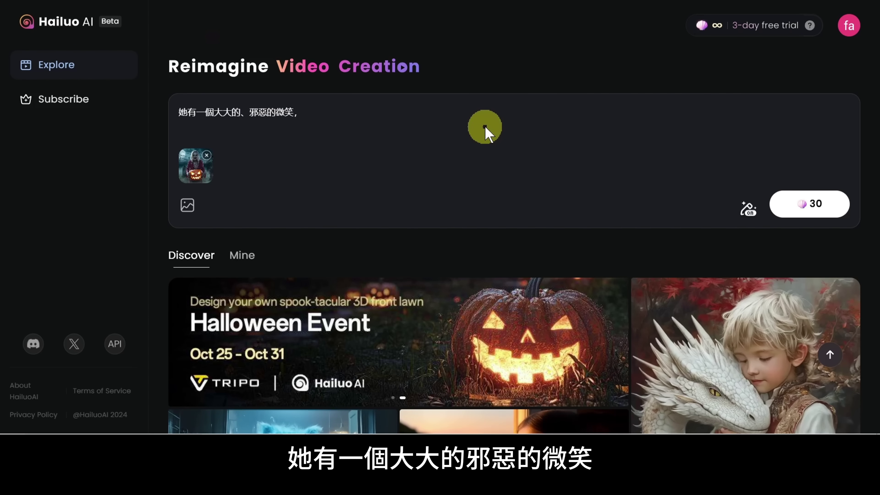
type("yancongnanguali")
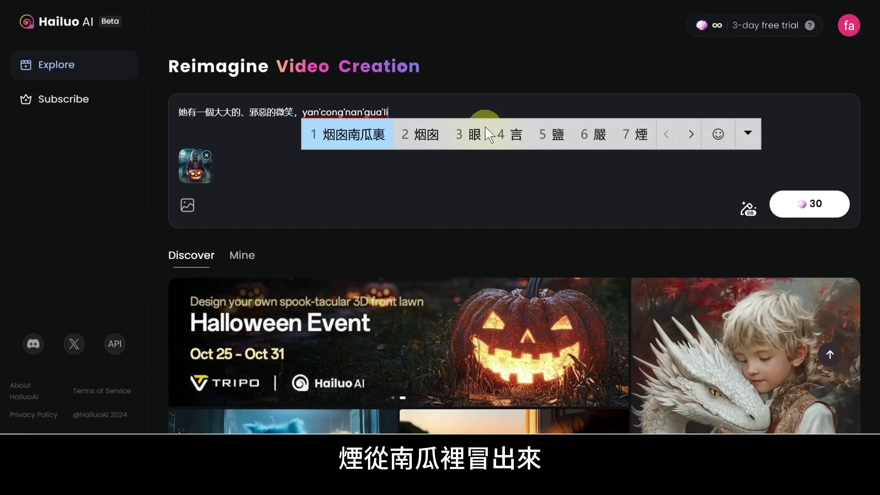
type("maochulai7")
key("space")
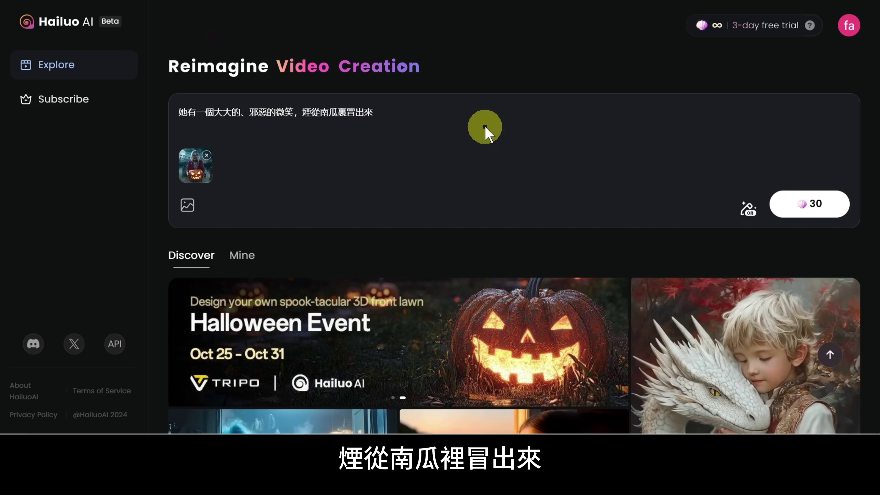
type(",dengguangshanshuo")
key("space")
type(",t")
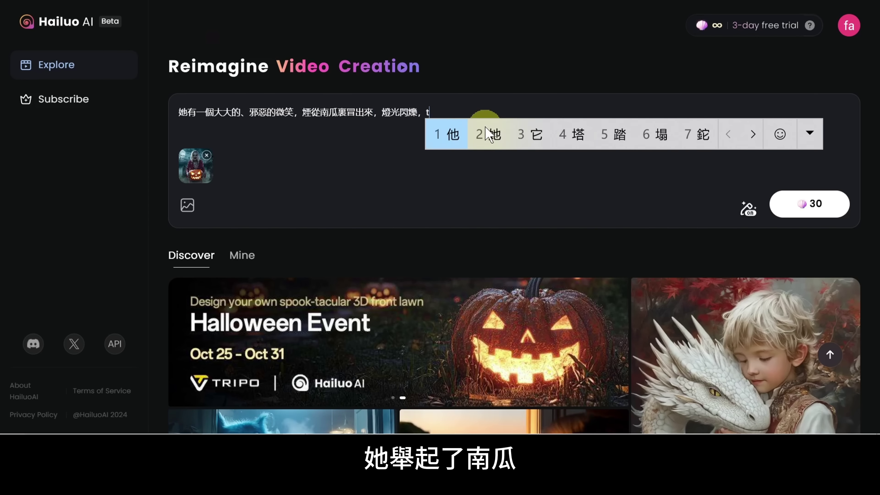
type("2juqinangua")
key("space")
Turn off automatic prompt enhancement, generate the smoking-pumpkin video and open the result.
mouse_move(748, 212)
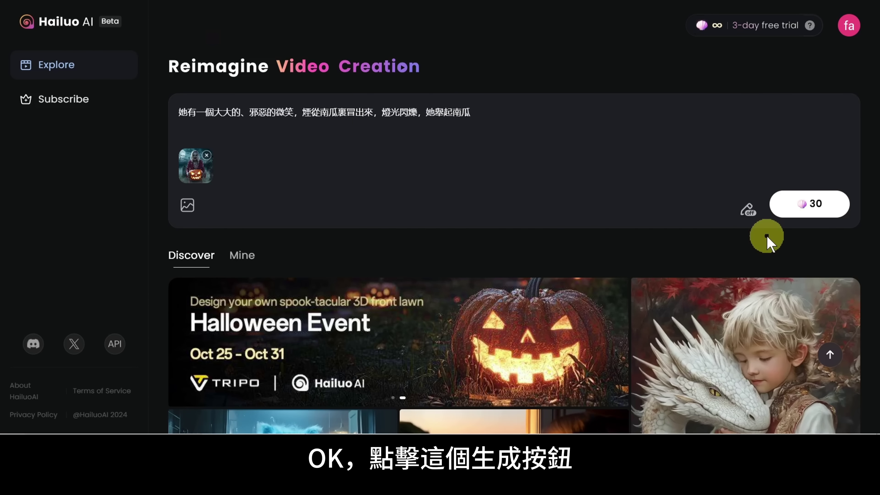
left_click(817, 208)
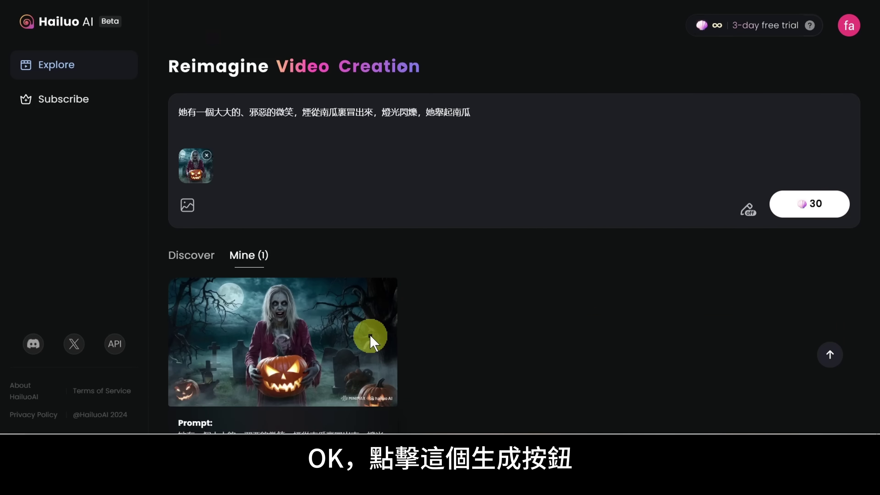
left_click(369, 338)
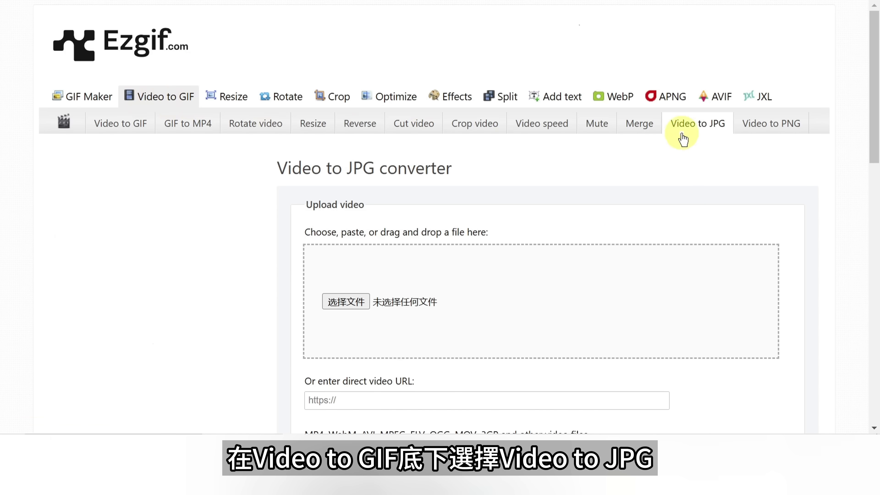
Switch to Ezgif's Video to JPG converter and upload the video 307595598109650948.mp4.
left_click(358, 304)
left_click(323, 83)
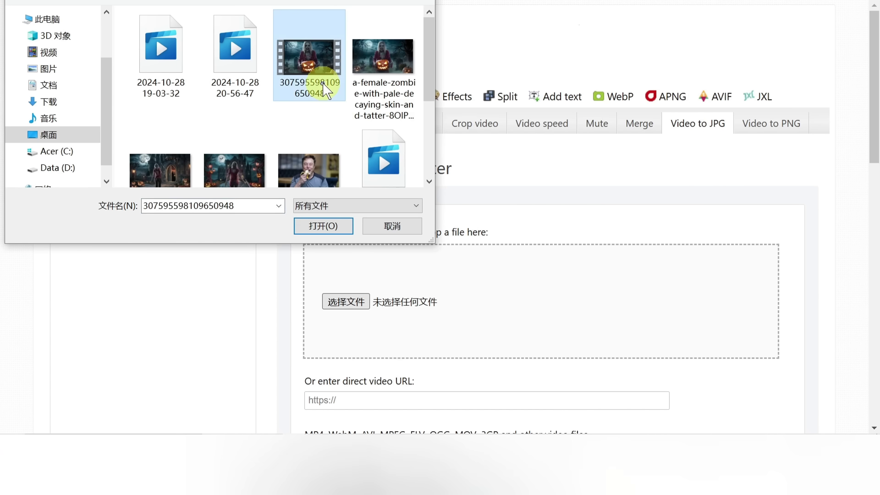
left_click(339, 223)
scroll(583, 287, "down", 4)
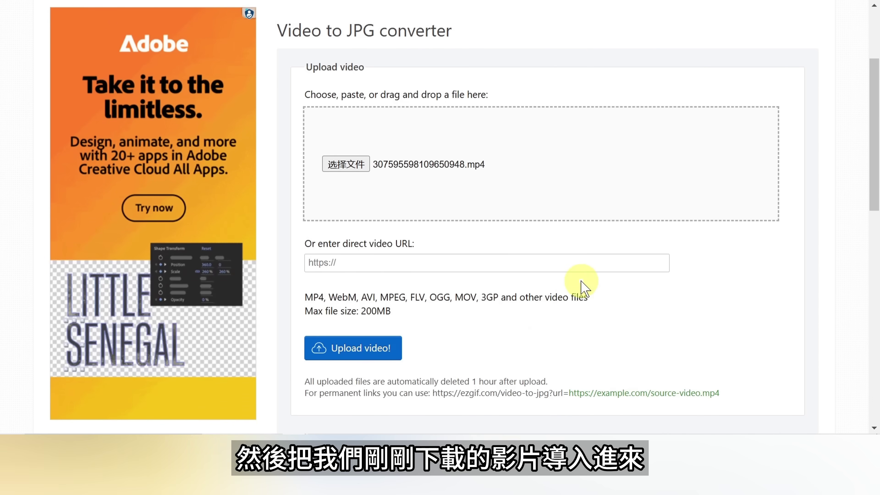
left_click(357, 350)
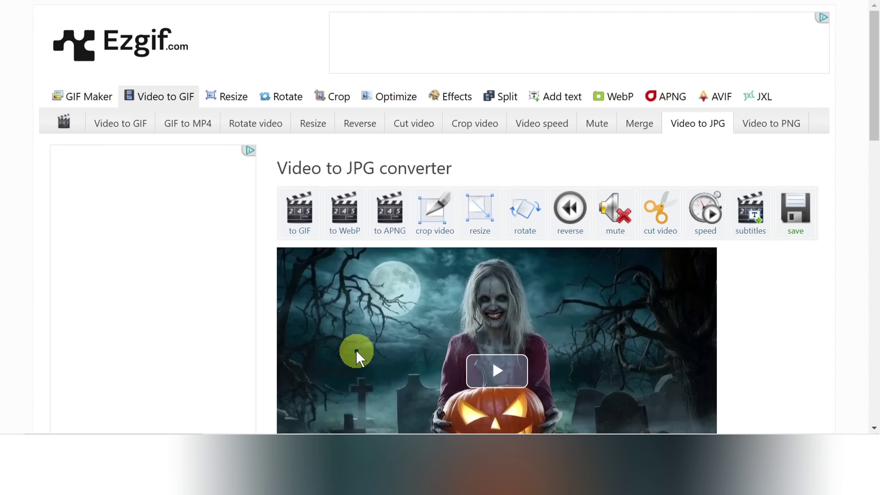
Convert the smoking-pumpkin video to JPG frames and save its last frame as an image.
scroll(357, 350, "down", 10)
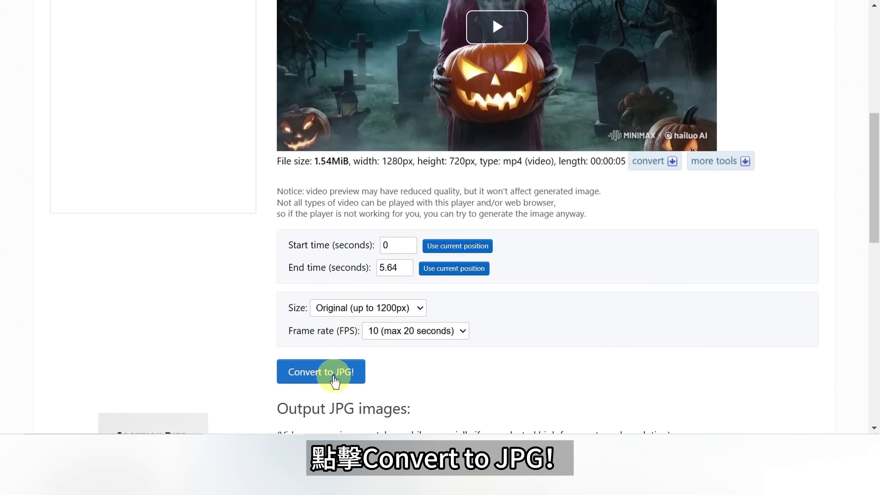
scroll(334, 380, "down", 10)
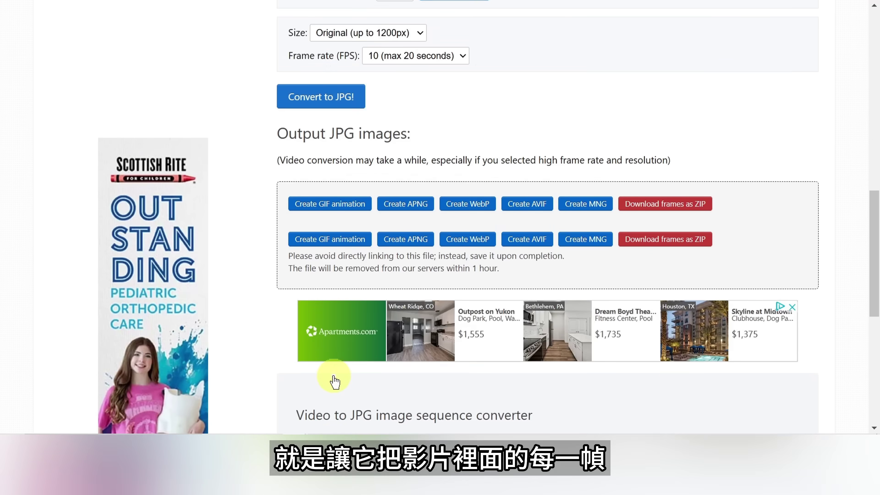
scroll(333, 378, "down", 10)
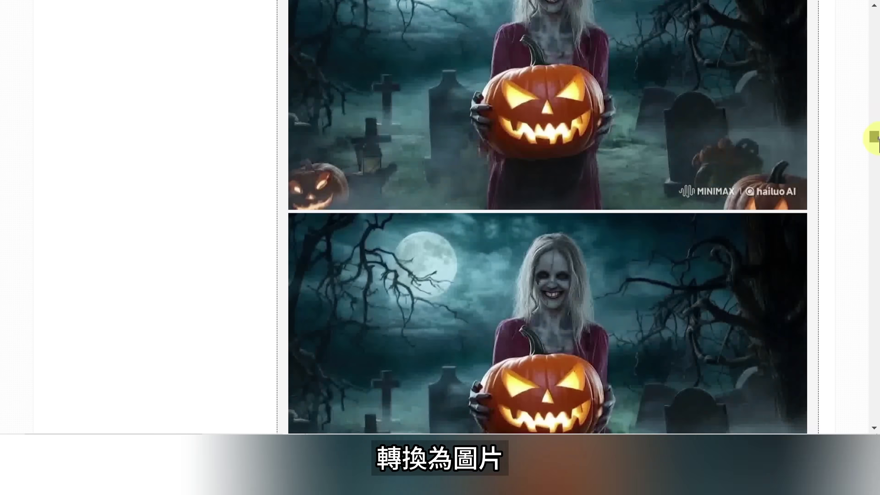
left_click_drag(874, 138, 871, 409)
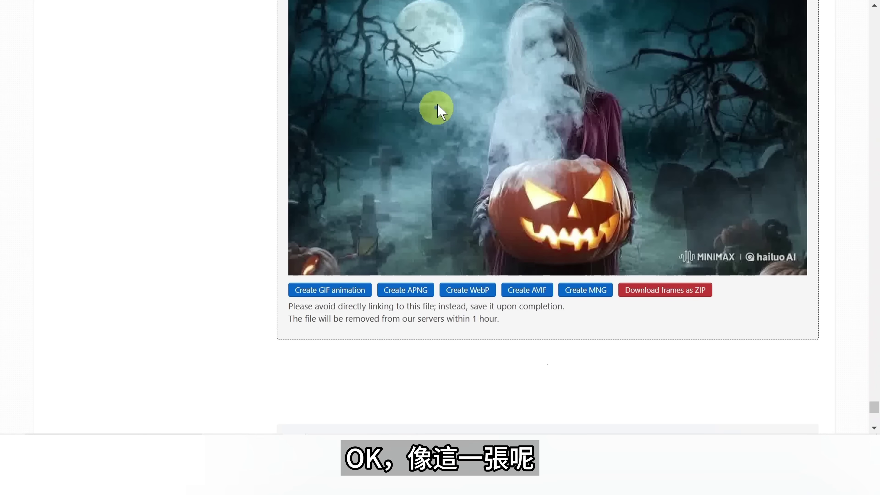
right_click(618, 194)
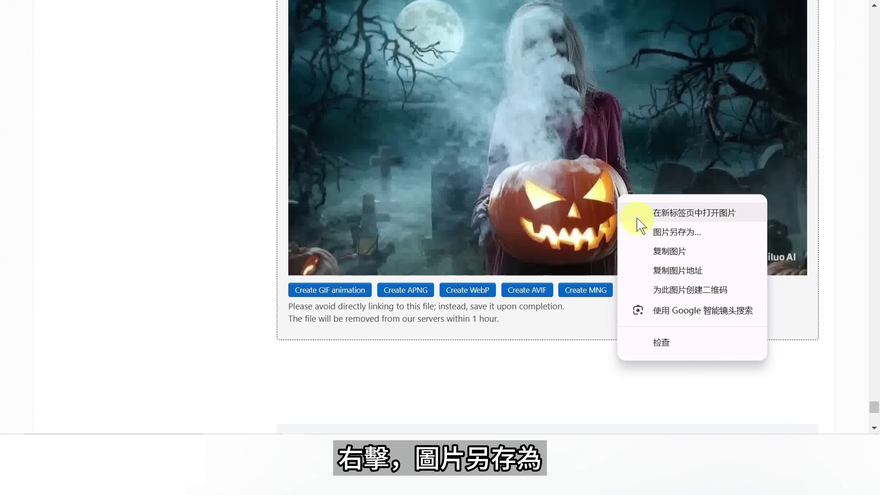
left_click(655, 232)
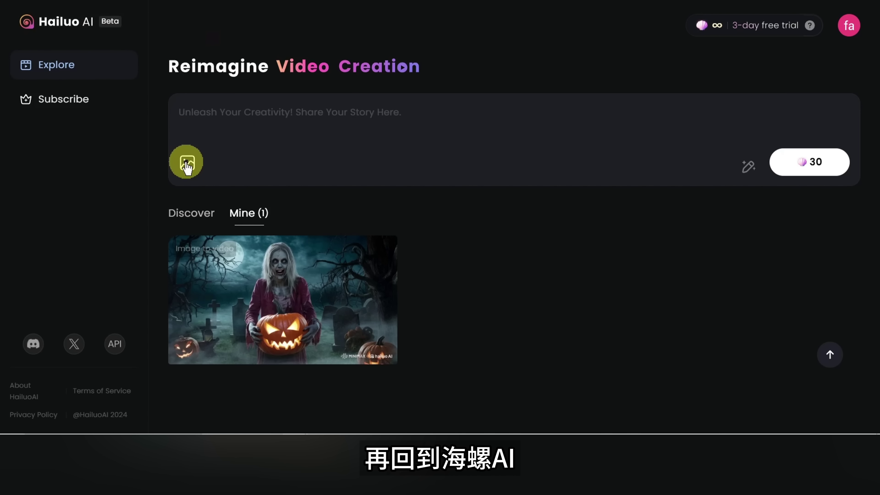
Return to Hailuo AI, upload the saved last frame as the source image and enter the prompt "她開始溶解在泥土裏".
left_click(189, 165)
left_click(222, 222)
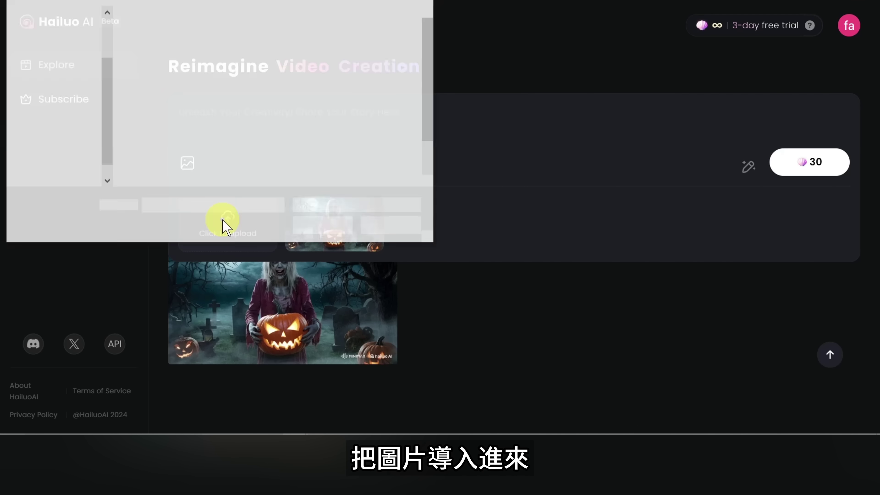
double_click(178, 170)
type("takaishi")
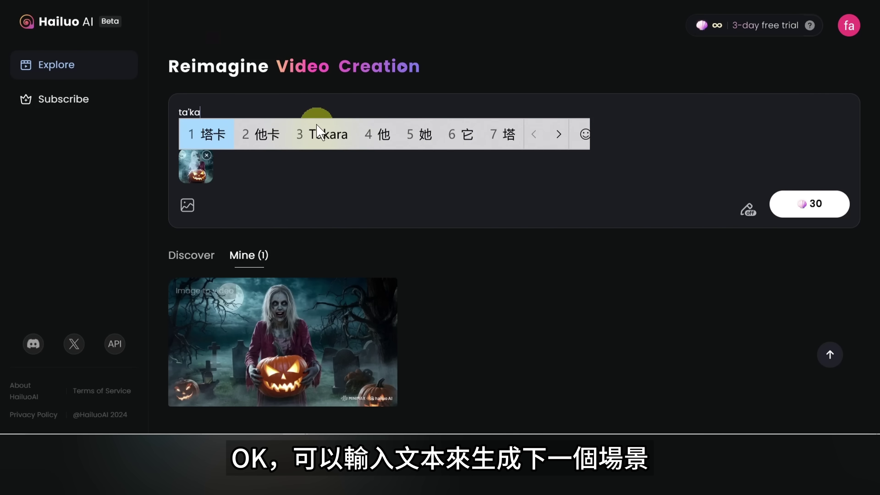
type("rongjiezaini")
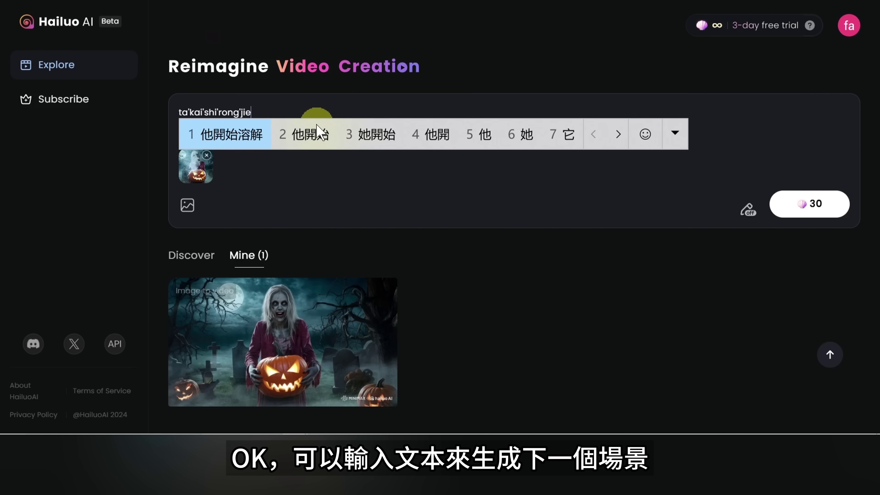
type("tu3")
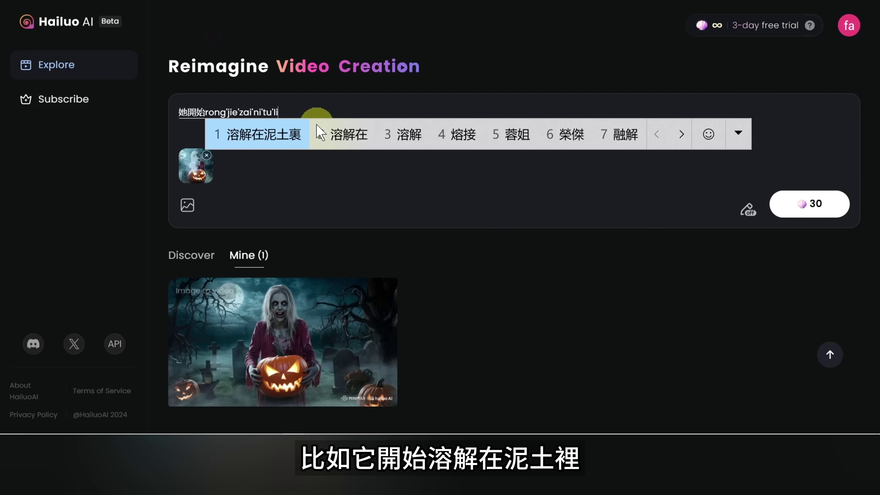
key("space")
Generate the dissolving-zombie video from the smoke frame and download it.
left_click(817, 212)
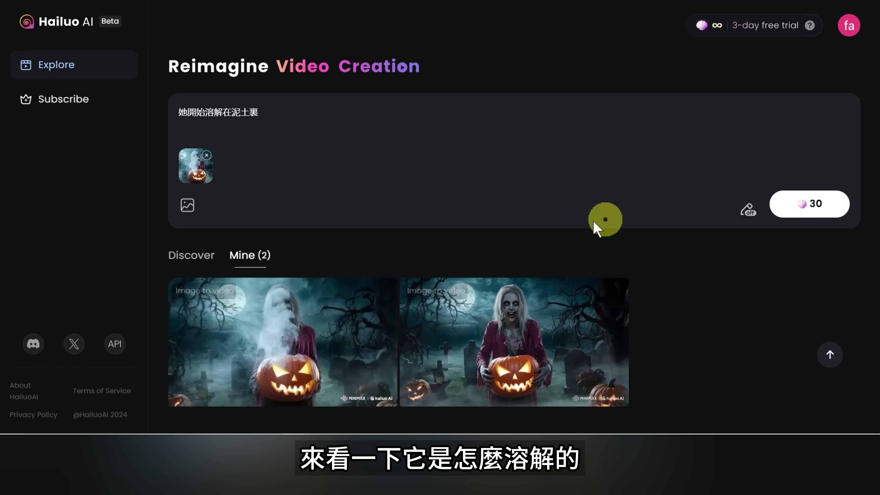
left_click(304, 293)
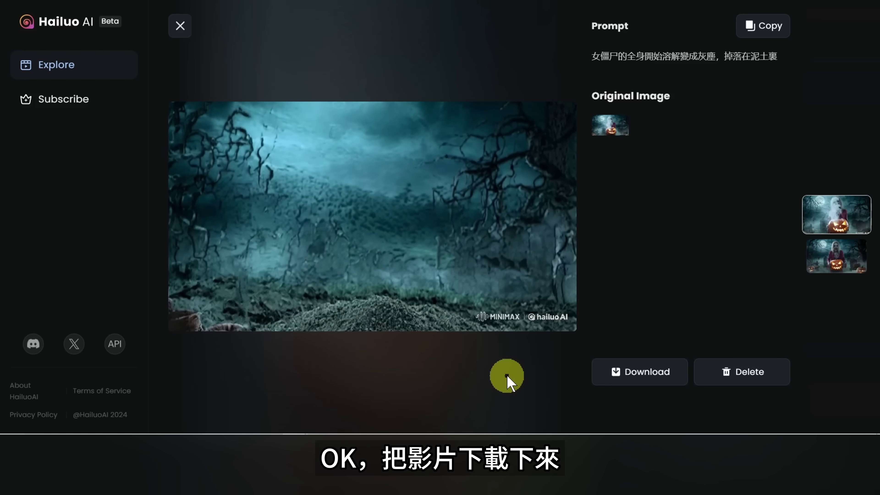
left_click(631, 374)
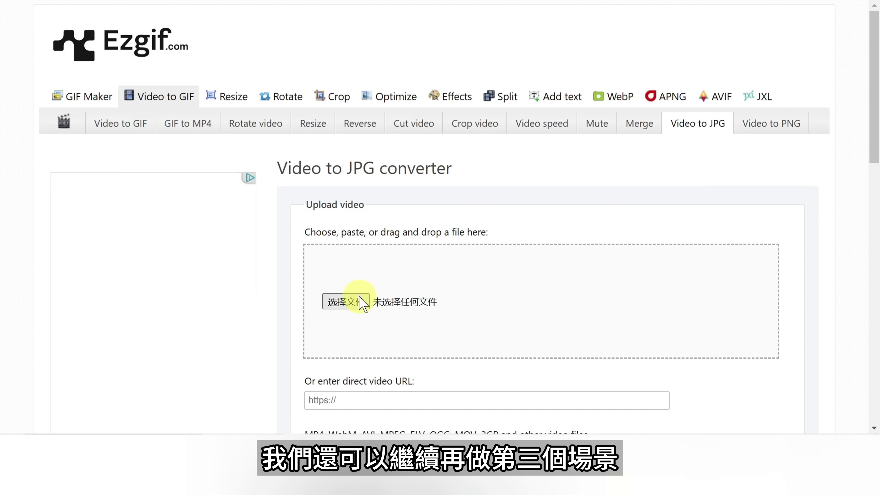
Switch to Ezgif's Video to JPG converter and upload the second video, 307600996417970179.mp4.
left_click(360, 302)
double_click(379, 65)
scroll(485, 312, "down", 4)
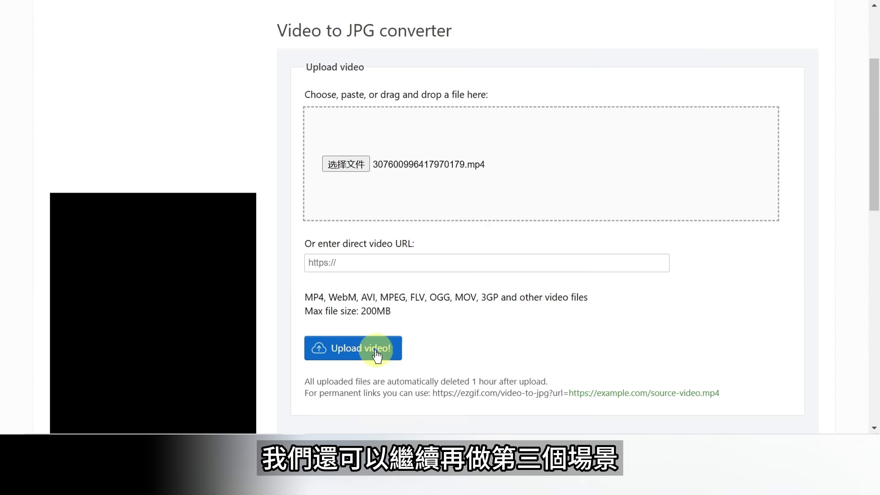
left_click(363, 348)
Convert the dissolving-zombie video to JPG frames and save its last frame as an image.
scroll(374, 355, "down", 15)
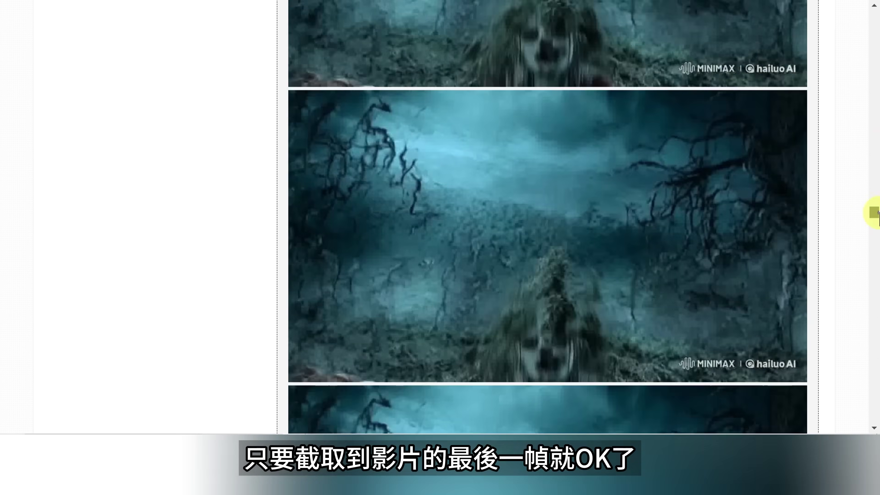
left_click_drag(873, 212, 873, 406)
right_click(660, 186)
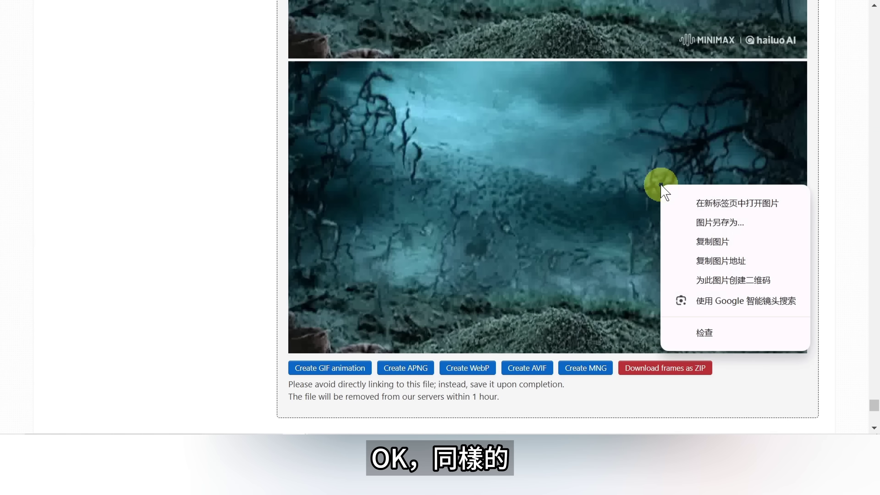
left_click(719, 223)
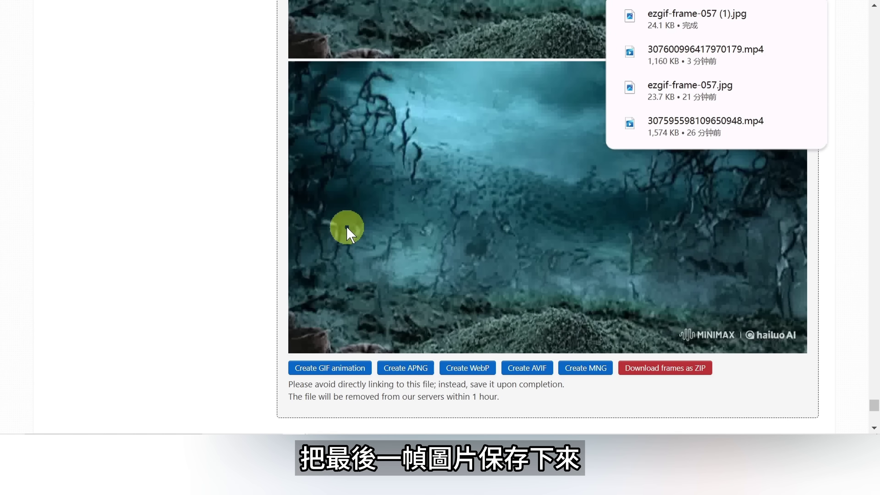
Return to Hailuo AI and upload the saved last frame, ezgif-frame-057 (1), as the source image.
left_click(189, 167)
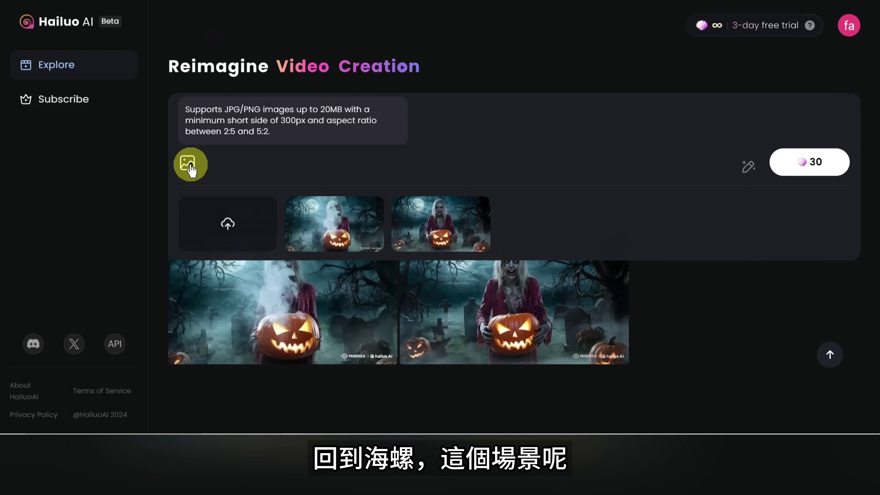
left_click(255, 229)
left_click(176, 171)
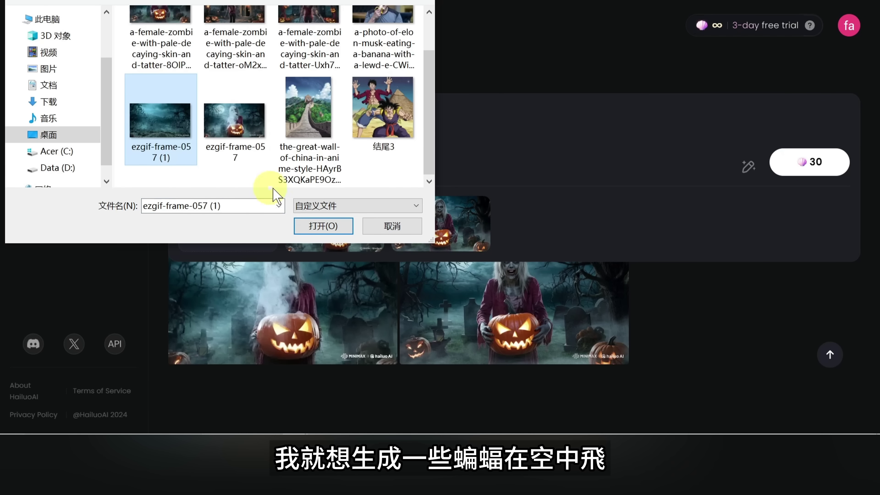
left_click(323, 226)
Enter the prompt "蝙蝠在黑暗的天空中亂飛，許多巨大的雕刻南瓜詭異地跳動著" and generate the video from the uploaded frame.
type("bianfuzaiheiandetianko")
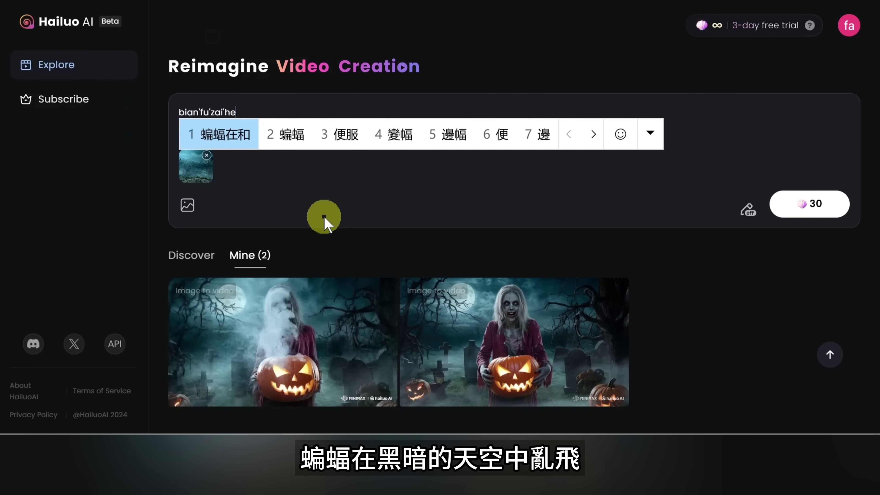
type("ngzhongluanfei")
key("space")
type(",xuduojudade")
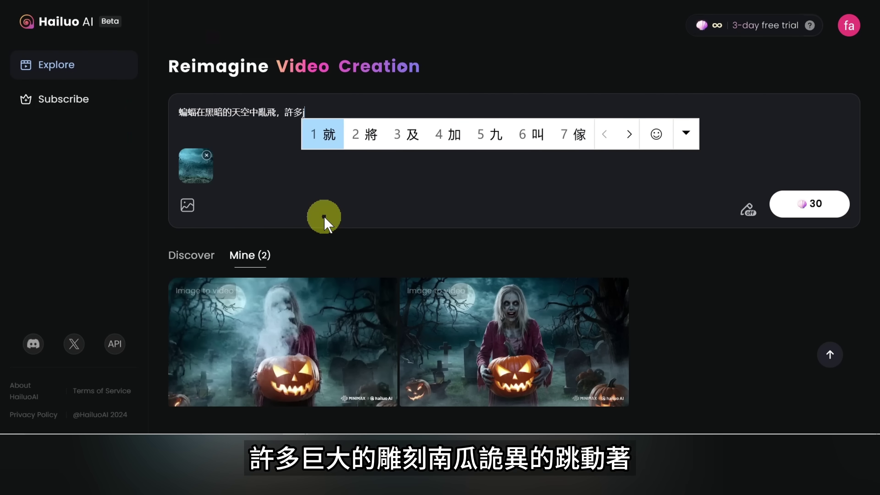
key("space")
type("diaokenangua")
key("space")
type("guiyidi")
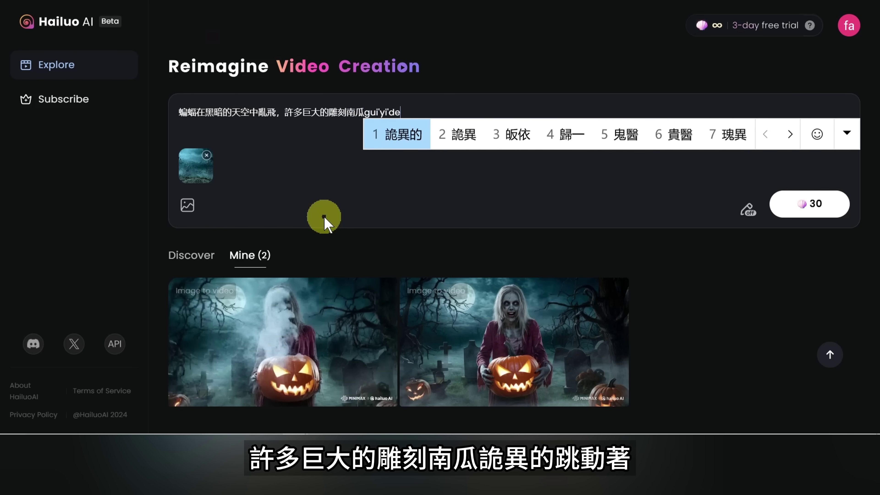
key("space")
type("tiao")
key("space")
type("dongzhe")
key("space")
left_click(802, 208)
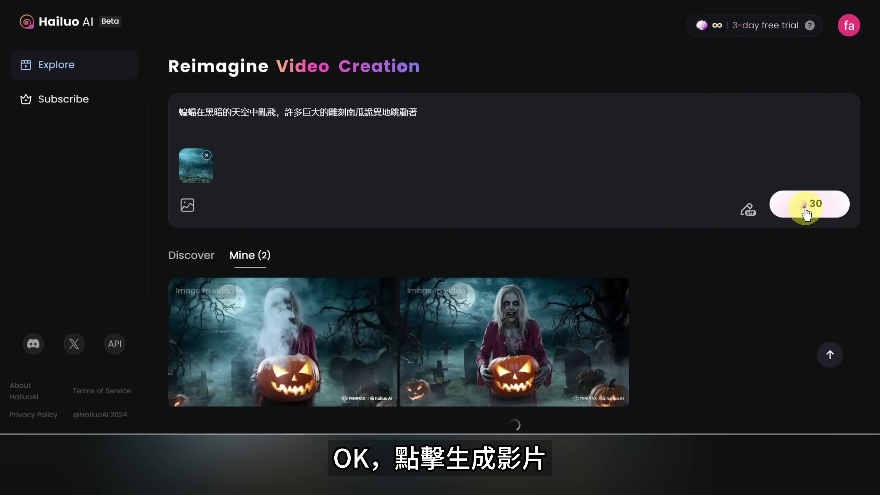
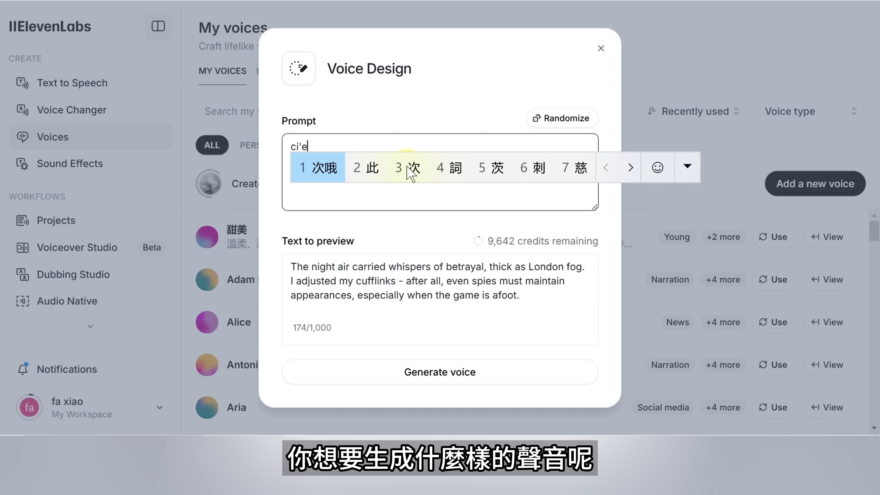
In ElevenLabs Voice Design, describe the voice as "刺耳的高音尖笑聲，像玻璃劈裂一樣，讓人毛骨悚然" and clear the sample preview text.
type("ga")
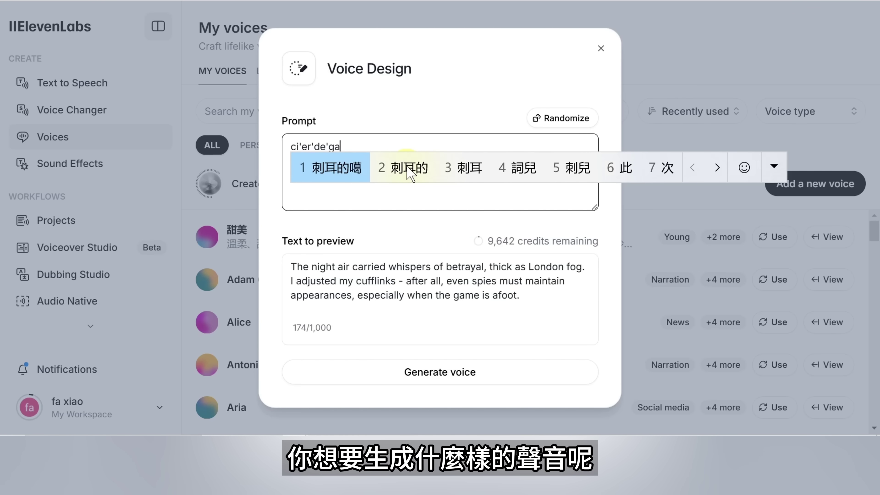
type("oyin")
key("space")
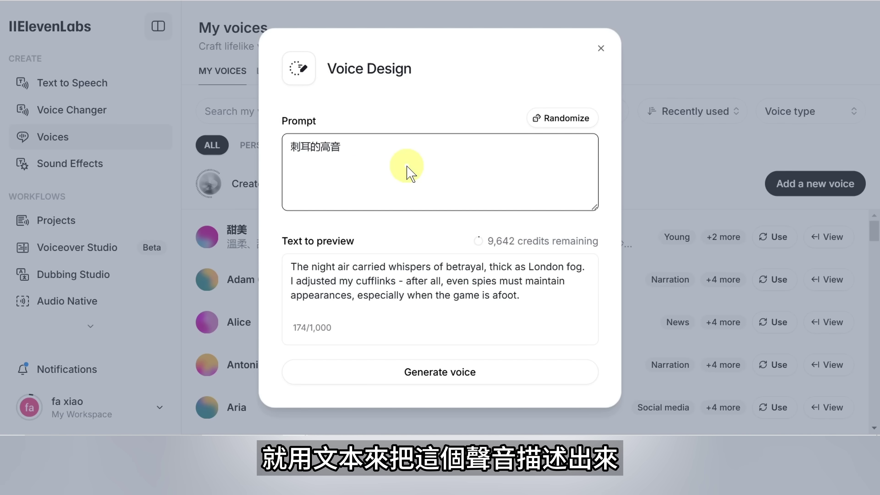
type("jianxiaoshe")
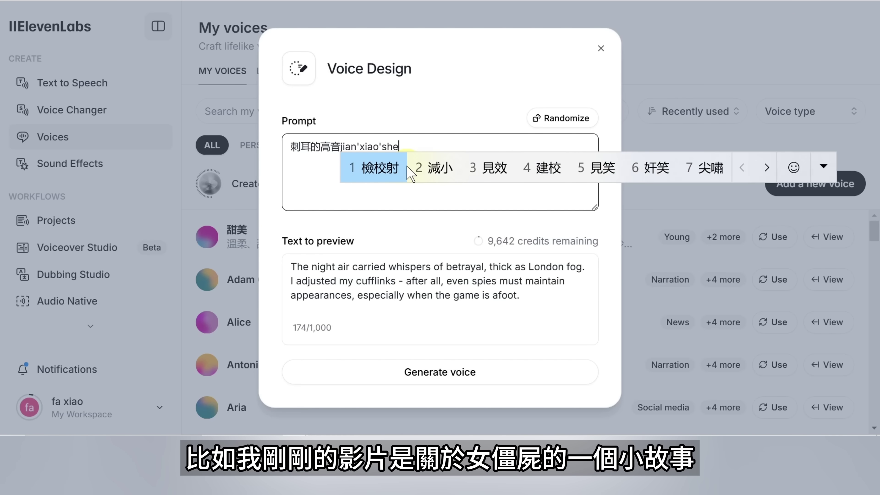
type("ng")
key("space")
type(",xiang")
key("space")
type("bolipi")
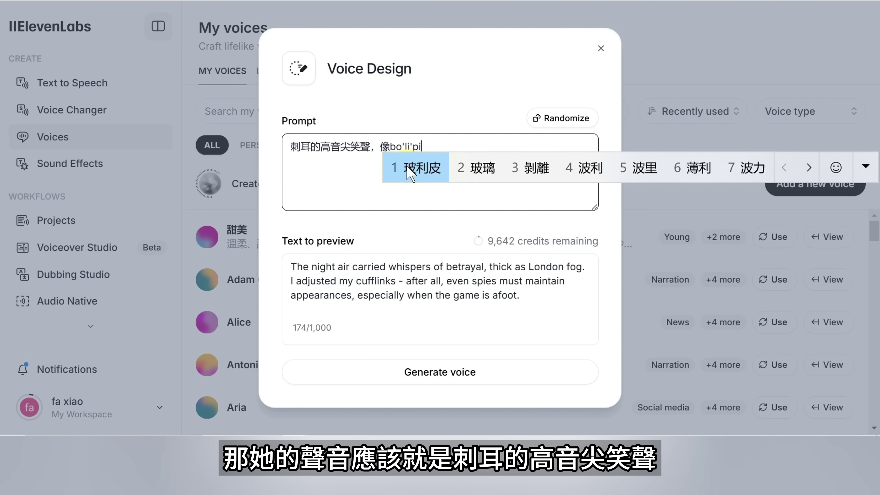
type("lieyiyang")
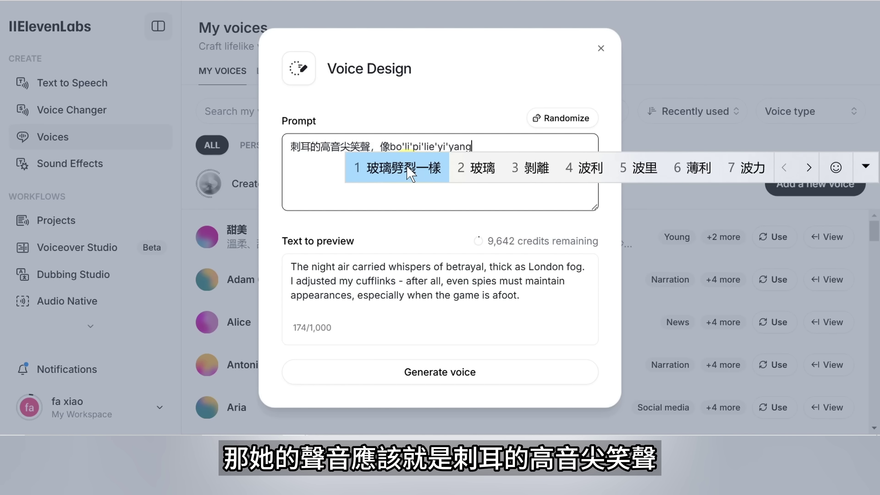
left_click(410, 172)
type(",rangrenm")
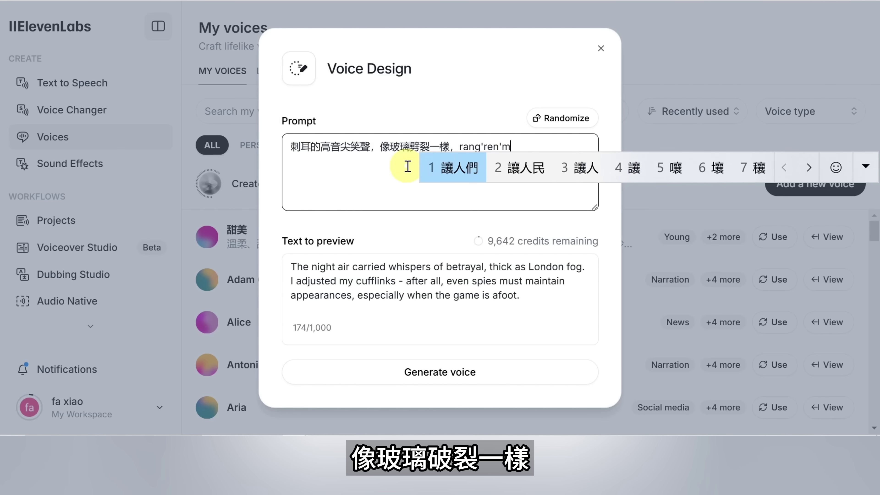
type("aogusongr")
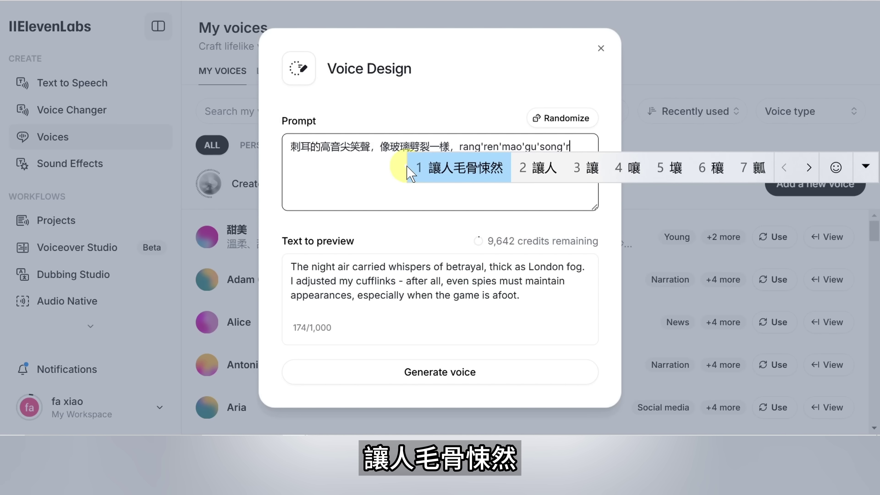
left_click(407, 167)
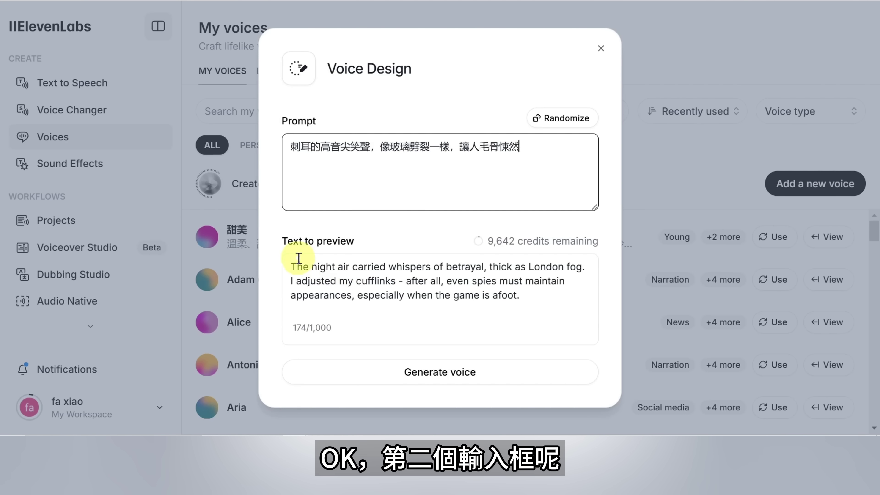
triple_click(412, 284)
key("BackSpace")
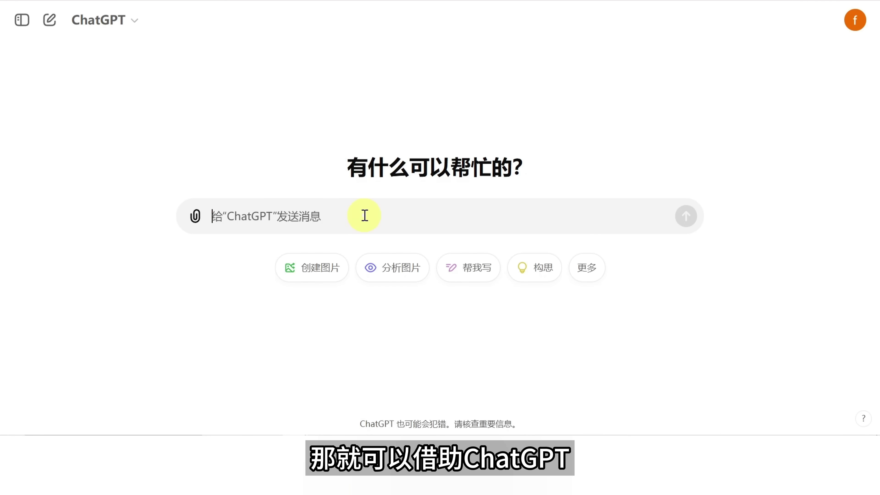
Switch to ChatGPT, ask "女僵尸會説什麽話，讓人害怕的，200字左右" and read through the reply for usable lines.
type("nvjiangshi")
key("space")
type("huishuoshenmehua")
key("space")
type(",rangrenhapad")
key("space")
type(",200zizuoyou")
key("space")
key("Return")
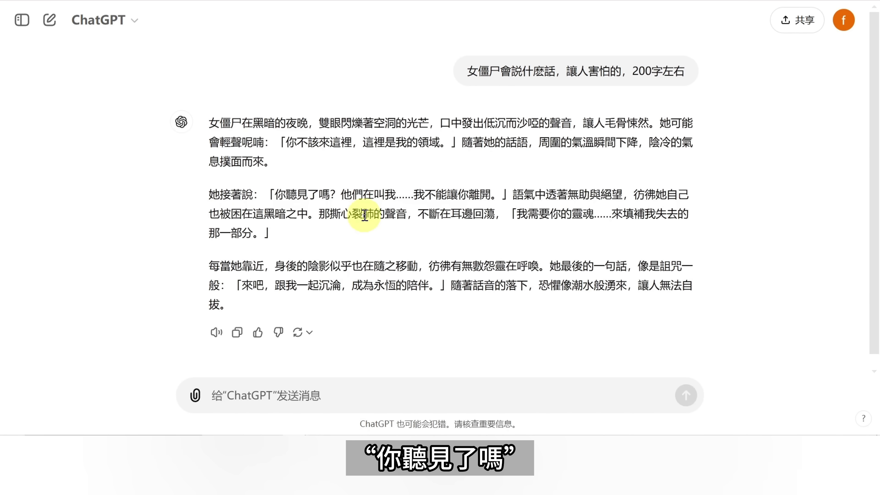
scroll(366, 218, "down", 1)
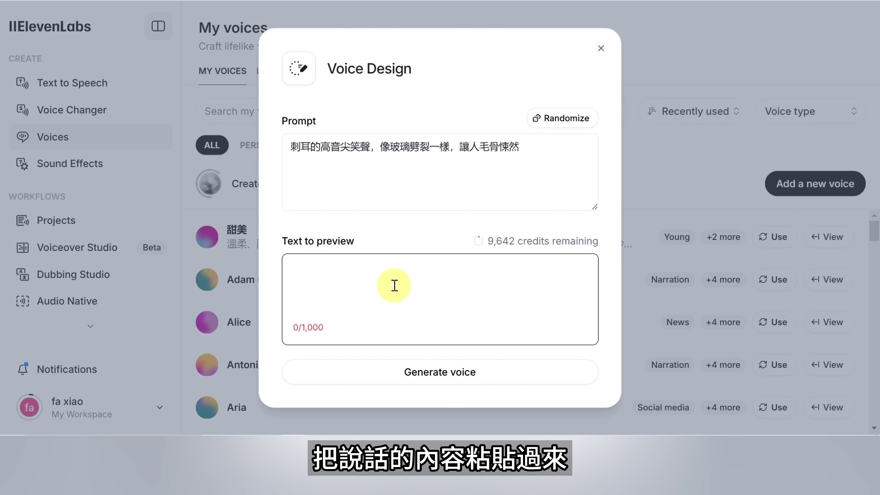
Back in ElevenLabs, fill the preview text with the zombie monologue from "你以為自己安全了嗎？" to "越是掙扎，越是好玩。" and generate the voices.
type("你以為自己安全了嗎？真是天真…嘻嘻…我無所不在，無論你走到哪裡，我都會找到你。小心…我就在你身後。怎麼了？害怕了嗎？嘿嘿……可是這才剛剛開始啊！我可以看見你的一切…你的恐懼、你的顫抖、你的無處可逃。逃吧…去試著逃啊，越是掙扎，越是好玩。")
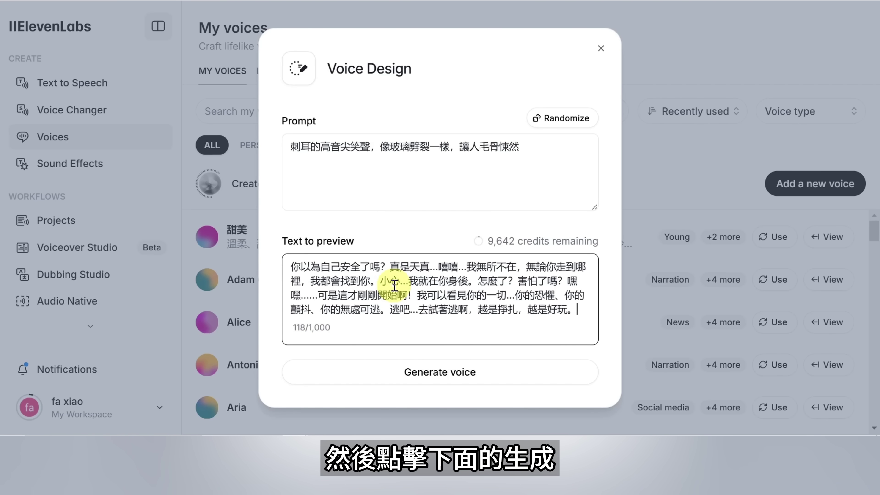
left_click(454, 381)
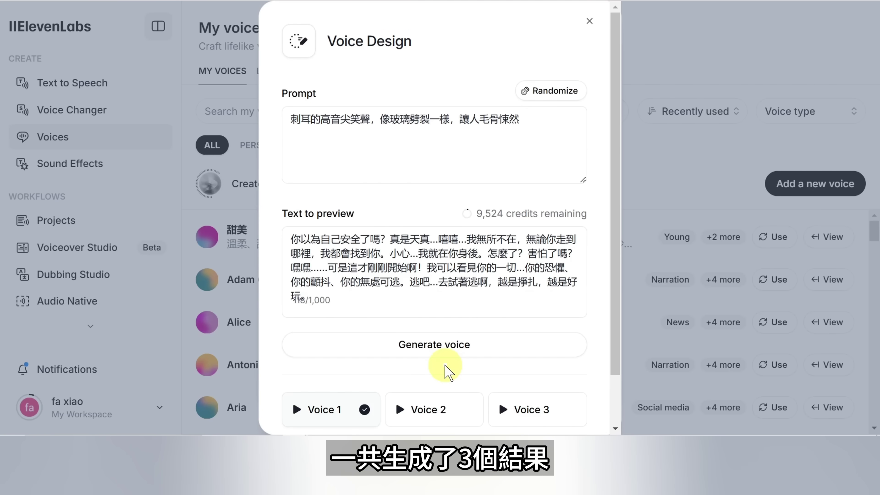
Listen to Voice 1, Voice 2 and Voice 3 to compare the generated results.
left_click(328, 414)
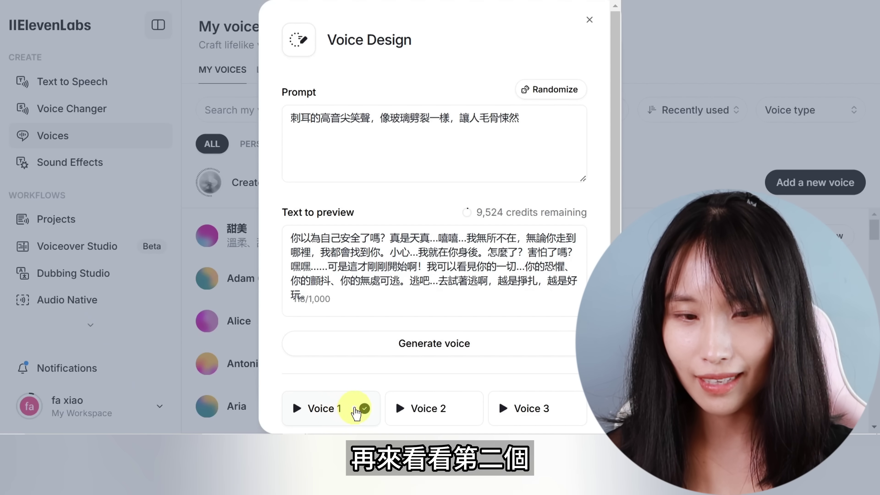
left_click(428, 411)
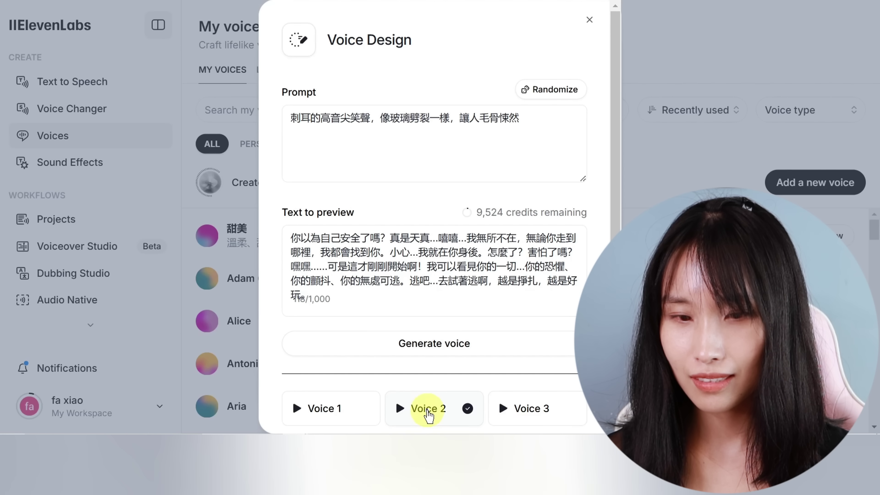
left_click(525, 415)
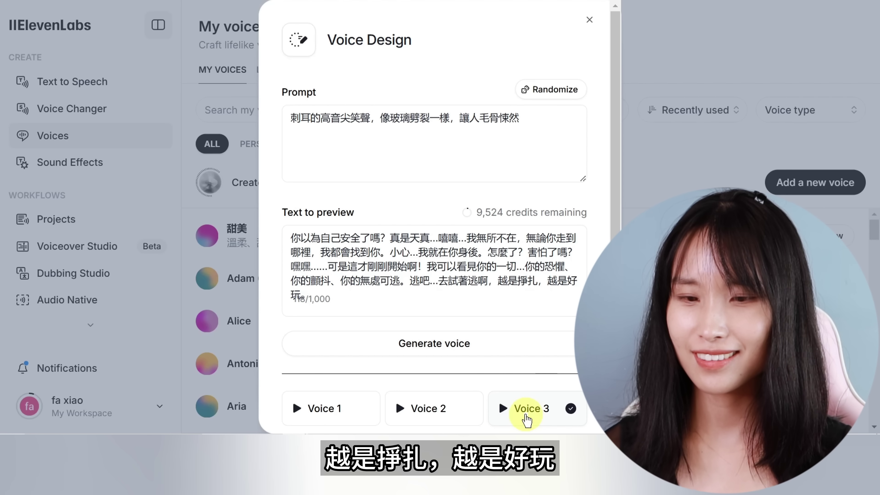
left_click(527, 418)
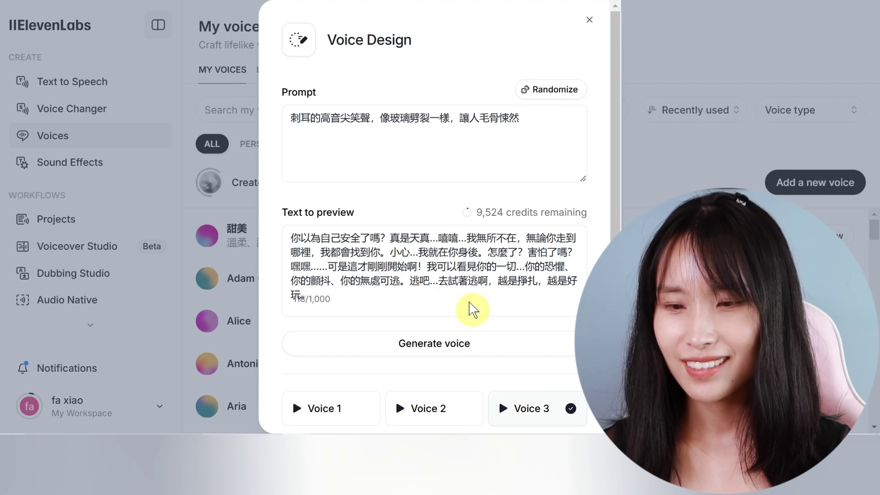
Insert "女僵尸的聲音，女鬼一樣" at the beginning of the voice prompt.
left_click(293, 115)
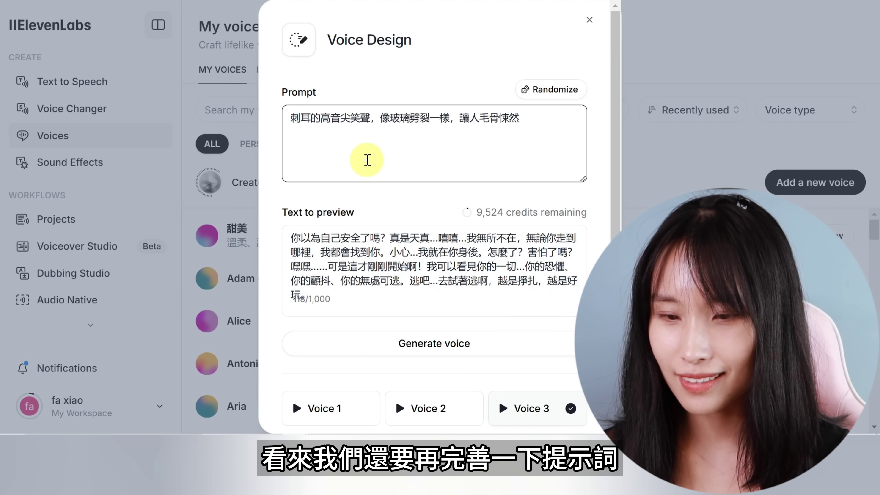
type("nvjiangshi")
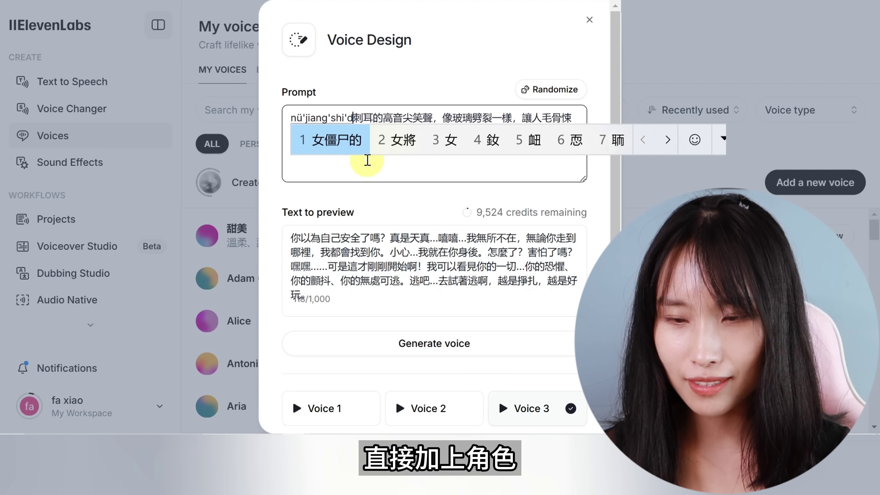
key("space")
type("de")
key("space")
type("shengyin")
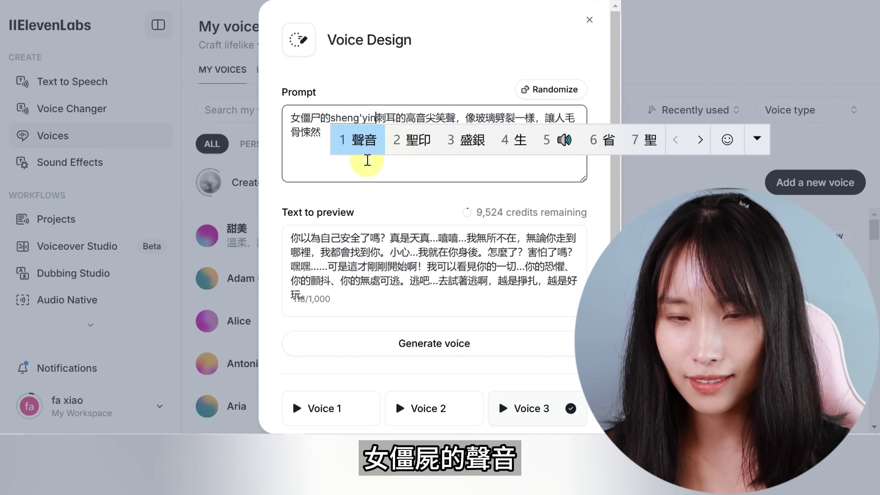
key("space")
type(",nvguiyiyang")
key("space")
Append "，緩慢恐怖的聲音" to the end of the voice prompt and generate the voices again.
left_click(372, 153)
type(",huanman")
key("space")
type("kongbu d")
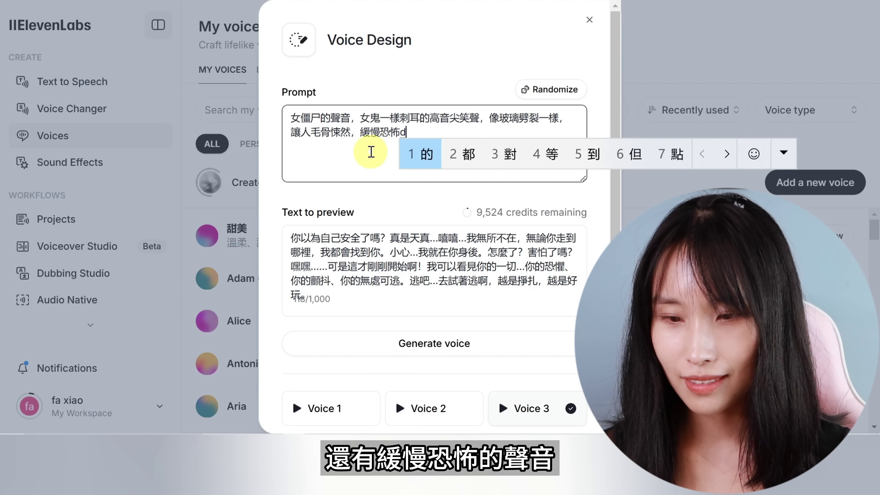
type("eshengyin")
key("space")
left_click(444, 343)
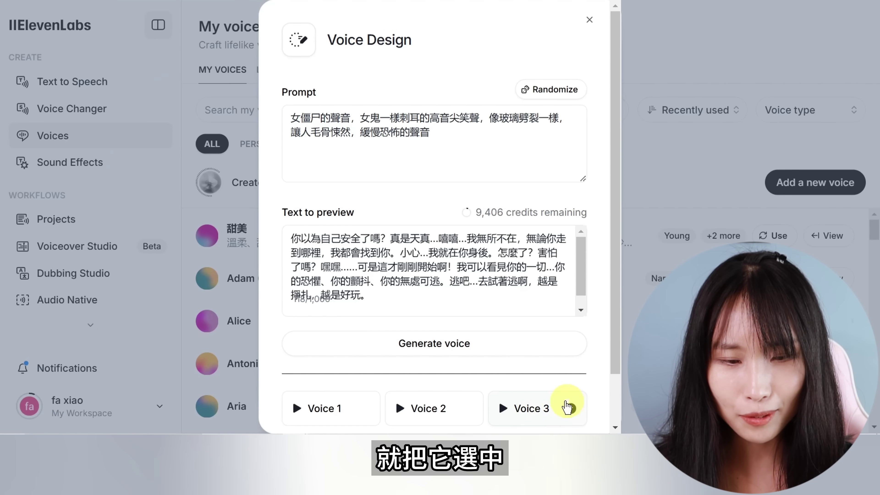
Choose Voice 3 from the new results and name the voice "女僵尸".
scroll(591, 380, "down", 2)
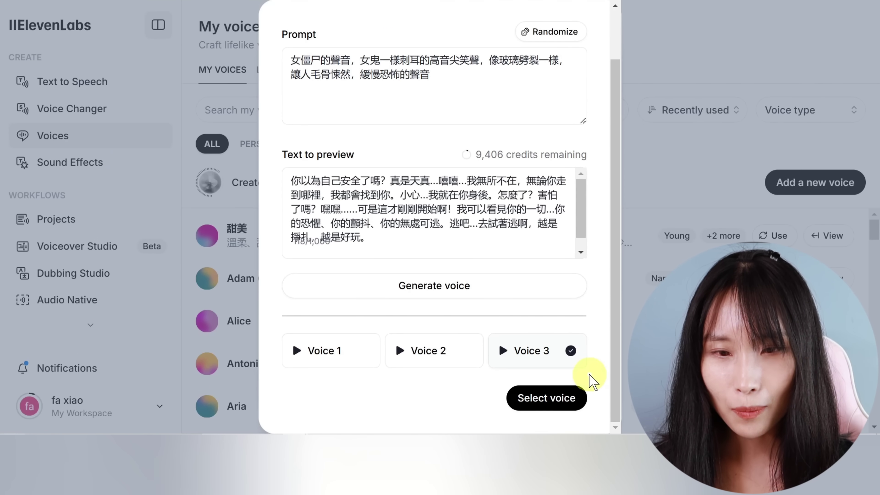
left_click(555, 403)
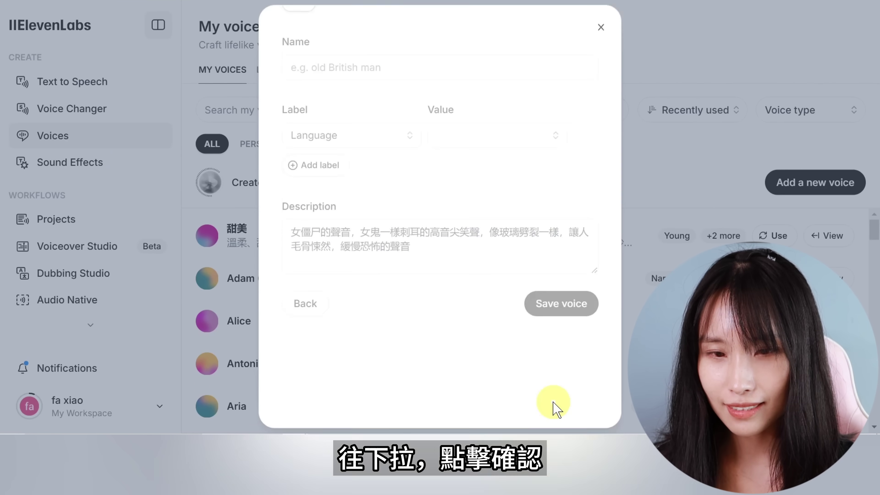
left_click(407, 138)
type("nüjiangshi")
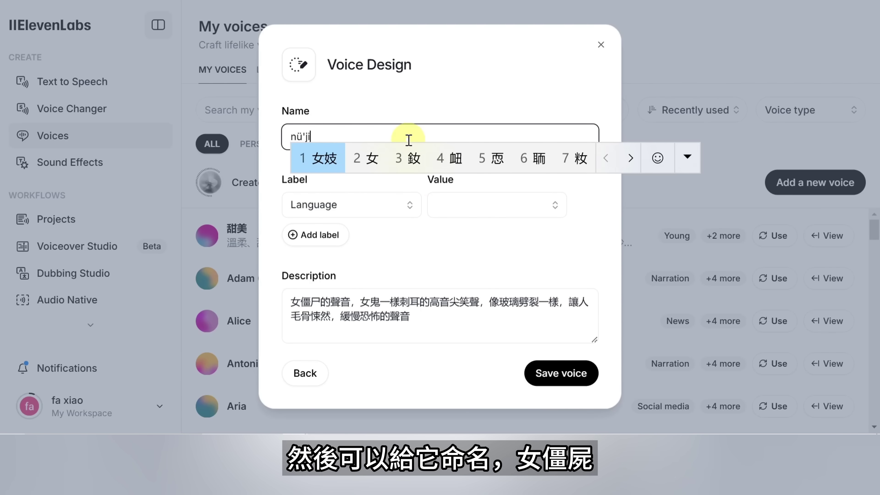
key("space")
Set the voice's Language label to Chinese and add an Accent label with the value Mandarin (Taiwan).
left_click(492, 206)
left_click(498, 290)
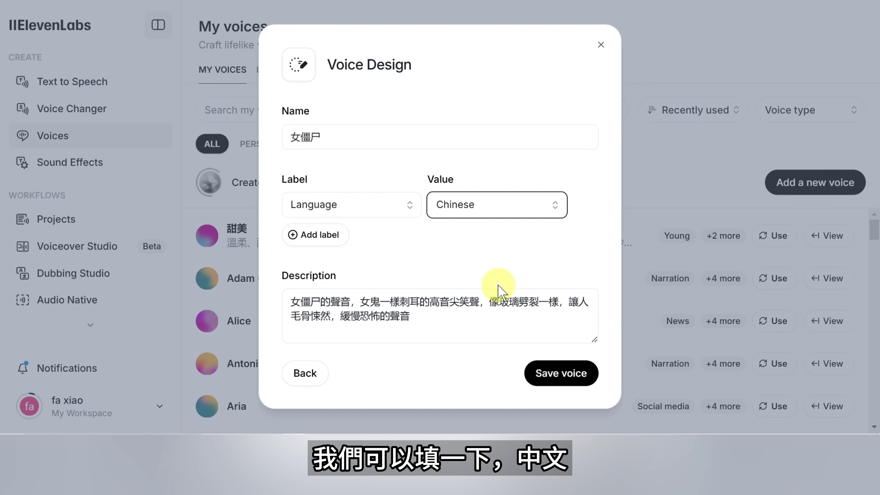
left_click(326, 236)
left_click(492, 220)
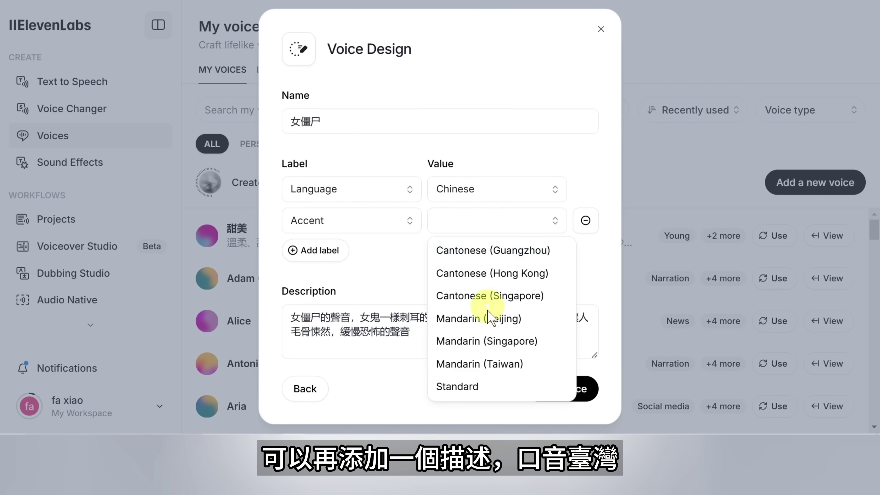
left_click(471, 362)
Add a Gender label set to Female and an Age label set to Middle Aged, and save the voice.
left_click(334, 255)
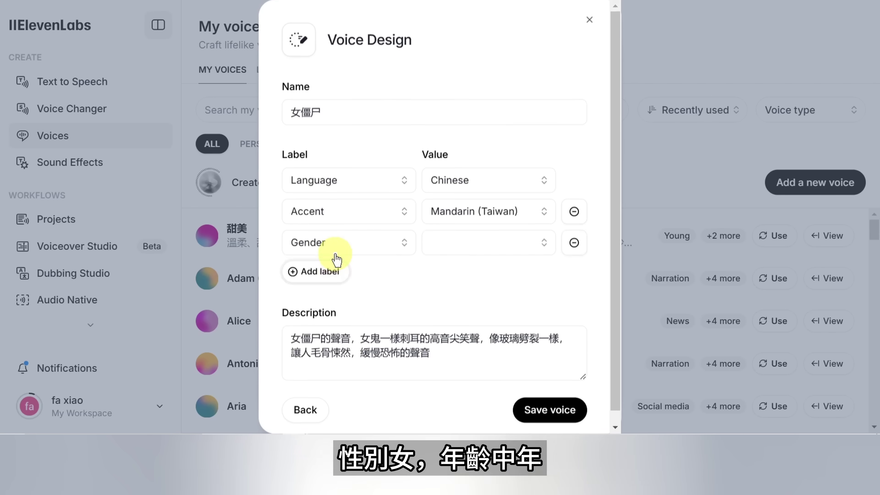
left_click(332, 270)
left_click(426, 243)
left_click(443, 295)
left_click(455, 275)
left_click(457, 326)
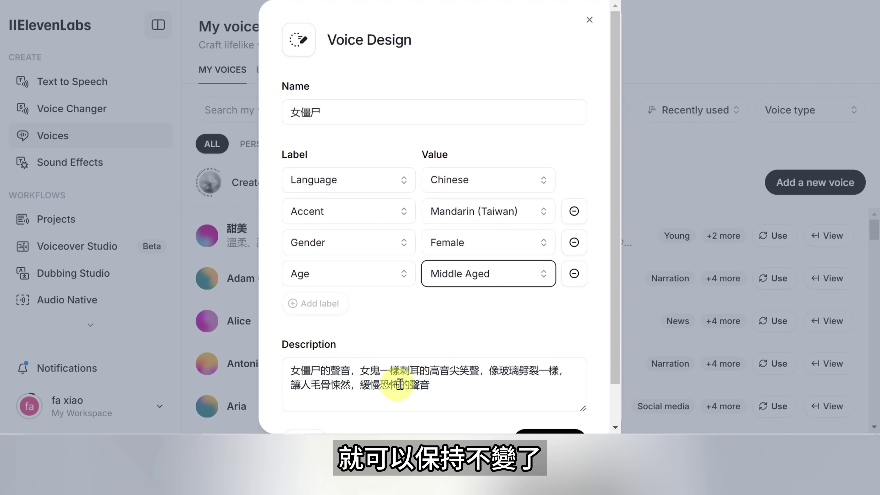
scroll(381, 398, "down", 2)
left_click(550, 398)
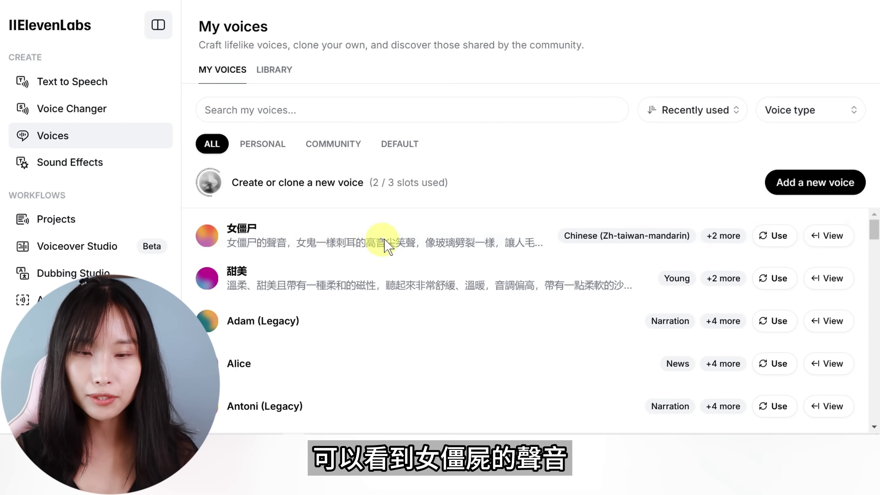
Use the saved "女僵尸" voice for speech synthesis and begin entering the speech text.
left_click(778, 238)
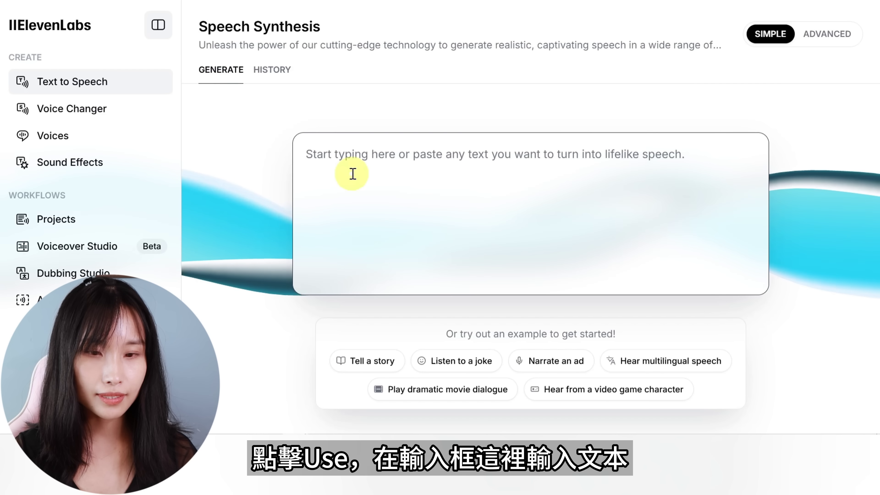
type("f")
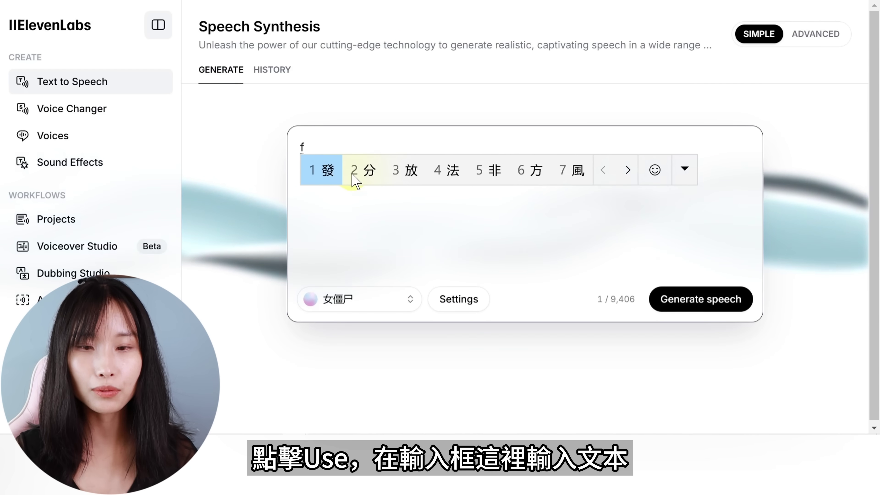
key("BackSpace")
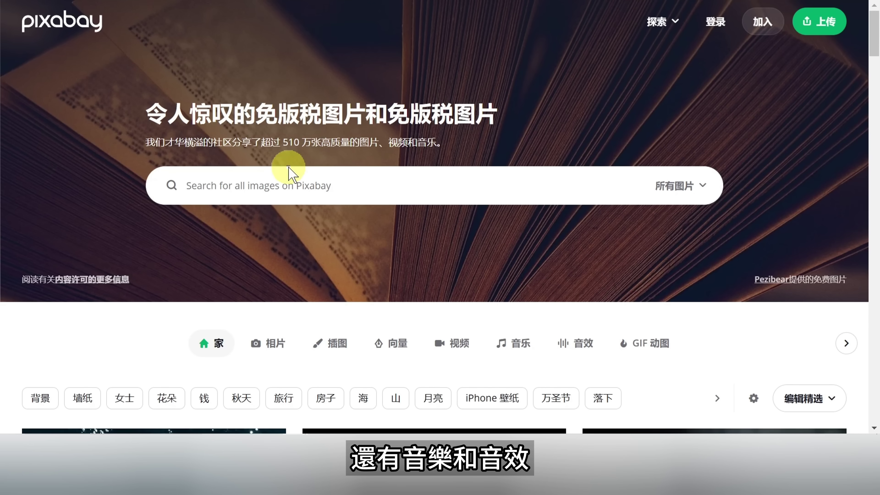
Restrict the Pixabay search to music (音乐) and search for "恐怖尖叫".
left_click(675, 189)
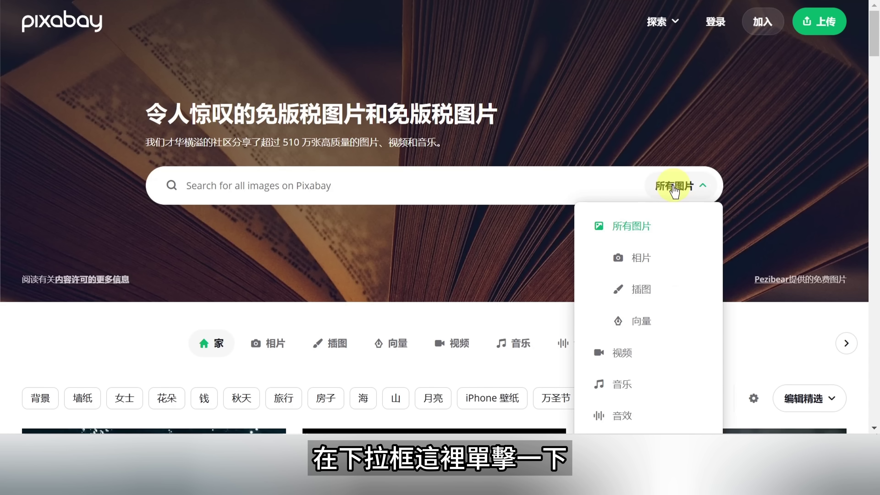
left_click(620, 386)
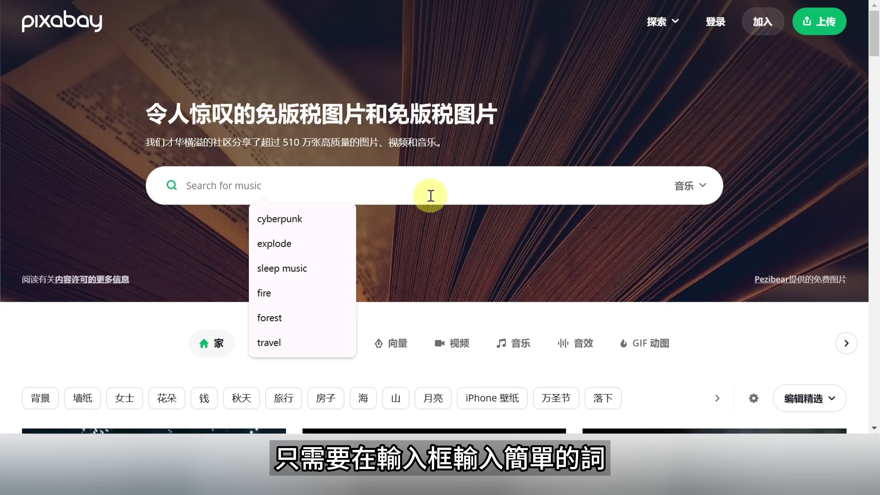
type("kongbu")
key("space")
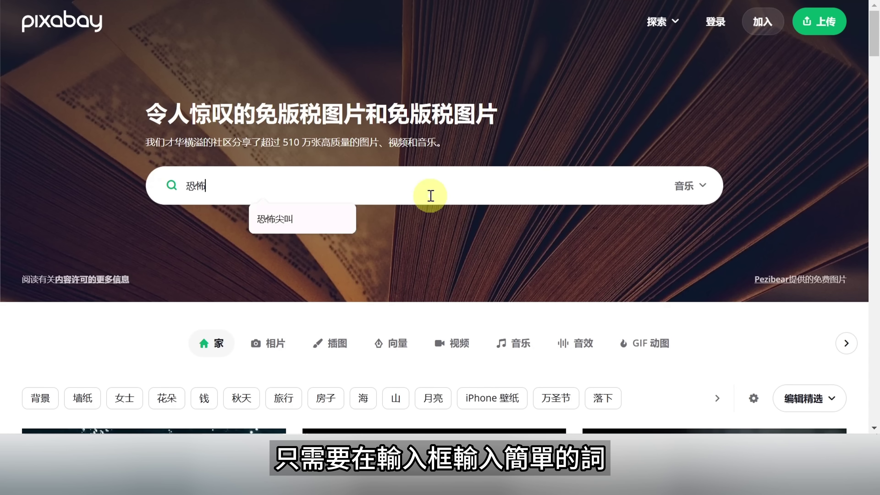
type("jianjiao")
key("space")
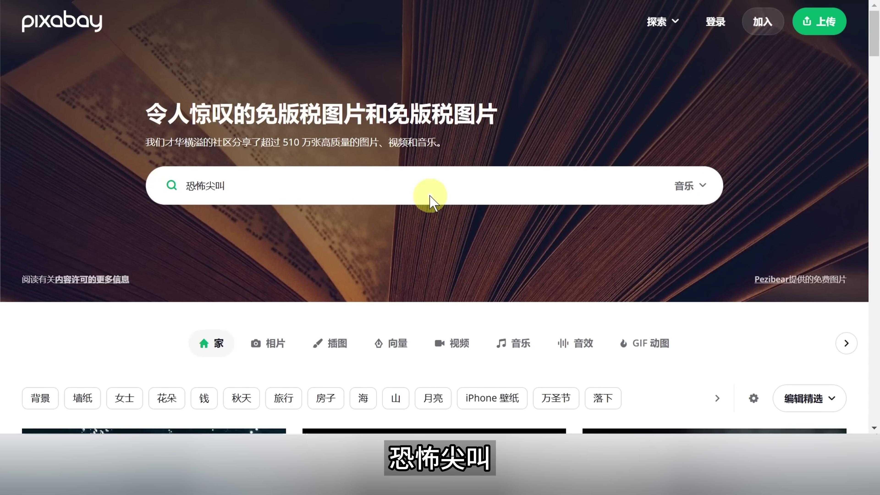
key("Return")
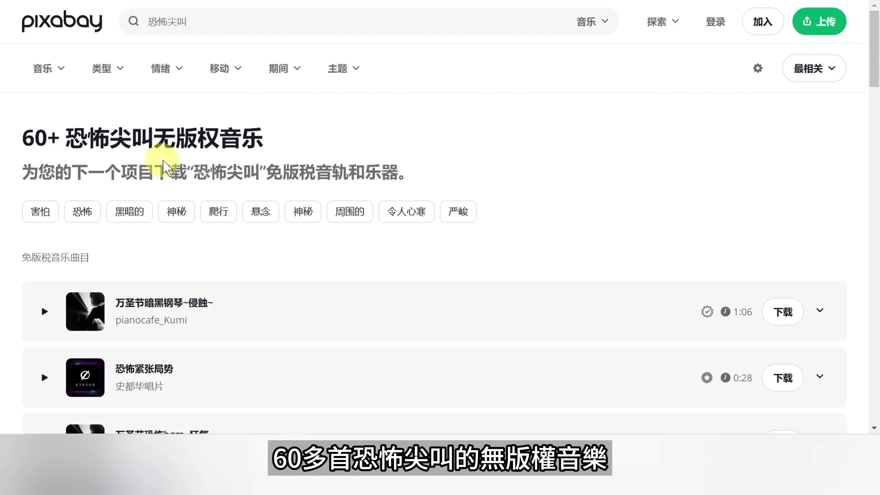
Preview the tracks "万圣节暗黑钢琴~侵蝕~" and "恐怖与悬念" from the music results.
scroll(262, 170, "down", 4)
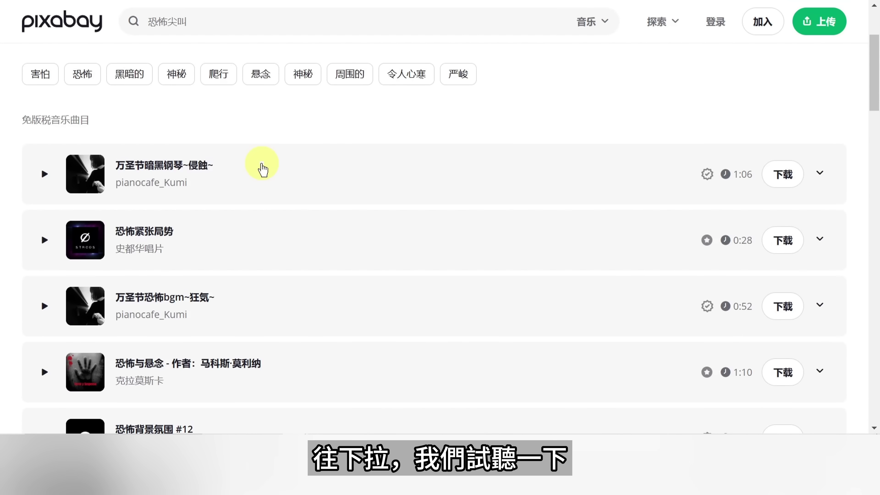
left_click(41, 175)
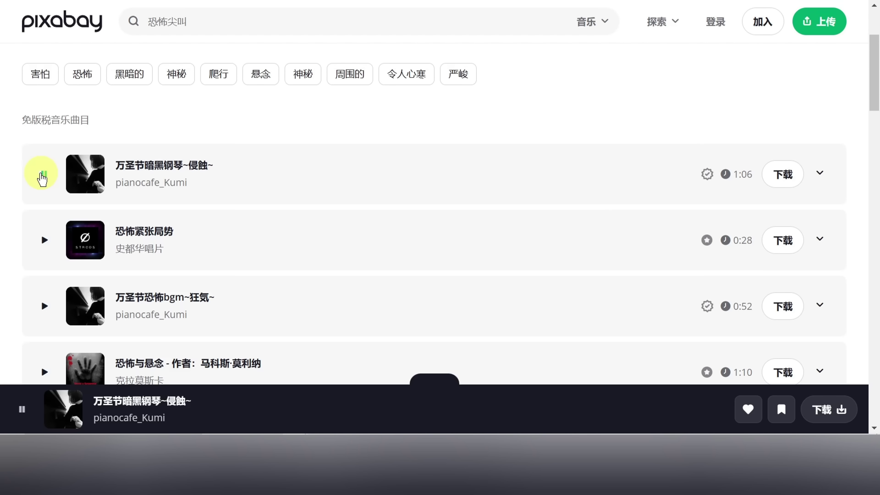
left_click(42, 175)
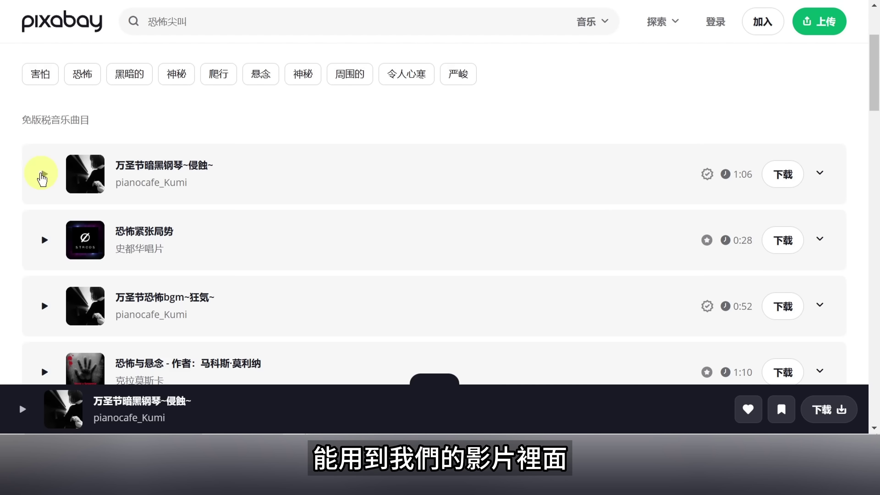
scroll(42, 174, "down", 2)
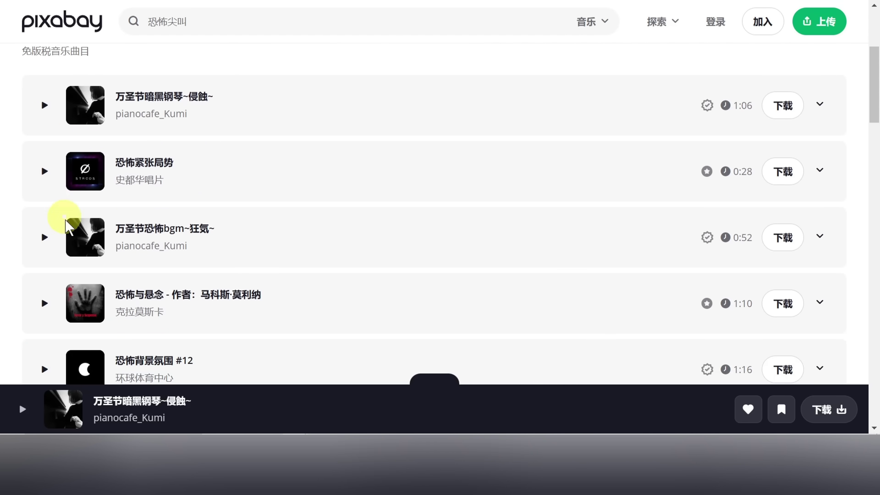
left_click(44, 305)
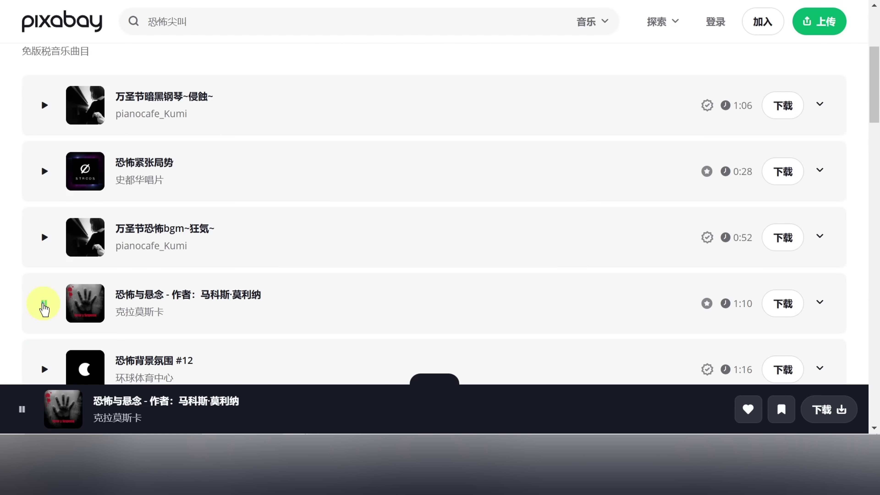